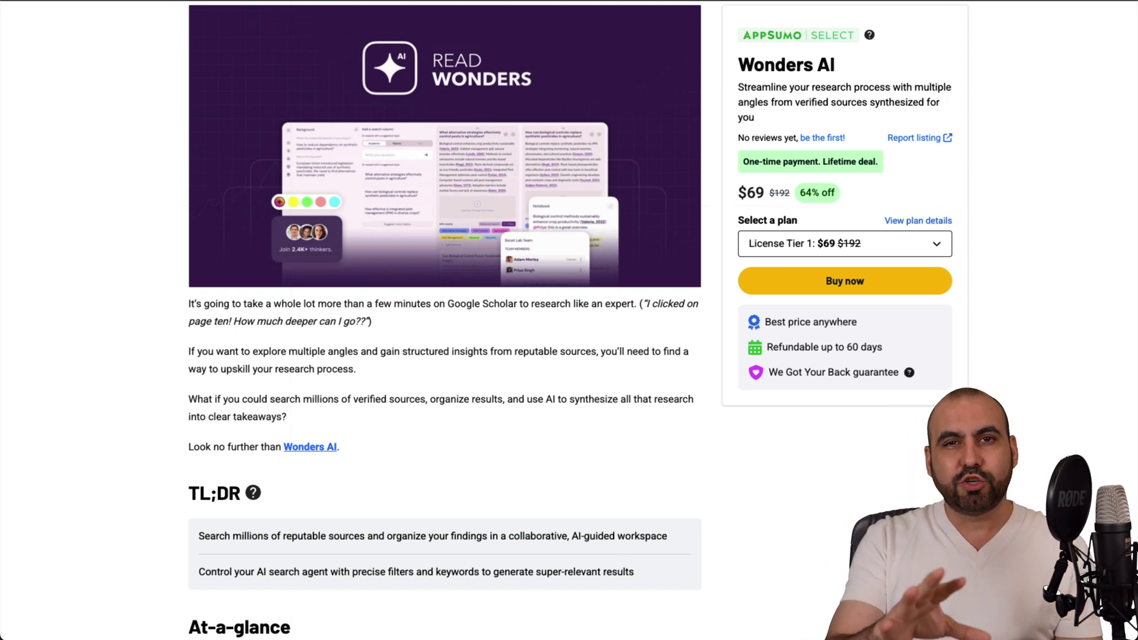
Scroll down to AppSumo's Plans & features table comparing the four Wonders AI license tiers.
{"action": "scroll", "coordinate": [1057, 304], "scroll_direction": "down", "scroll_amount": 15}
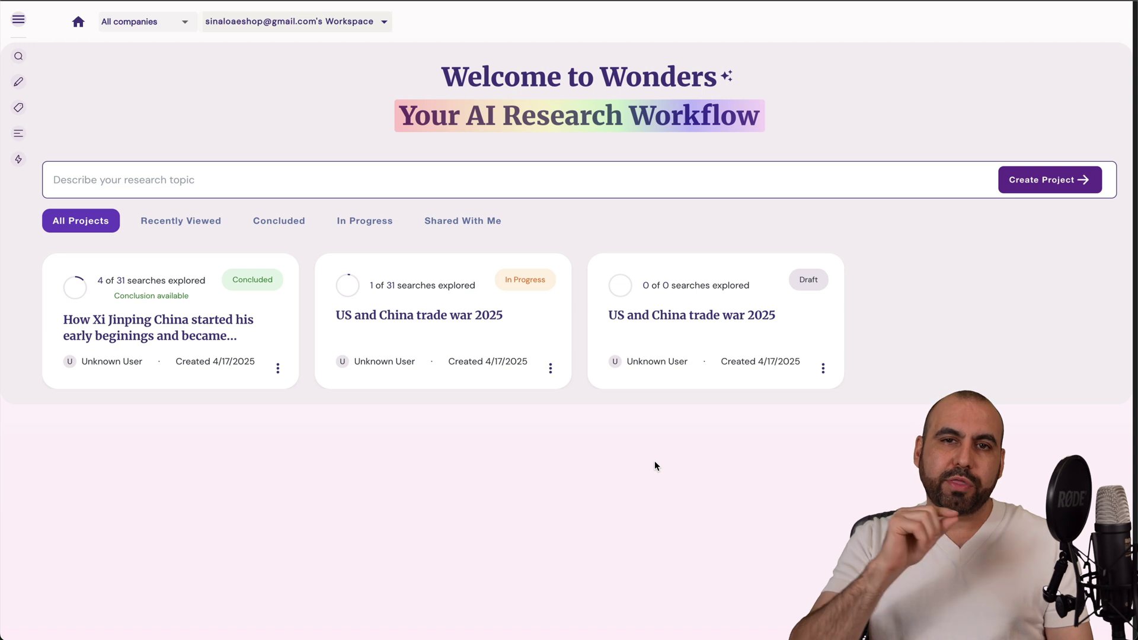
Enter the research topic 'songkran festival in Tailand' and create a project from it.
{"action": "left_click", "coordinate": [198, 180]}
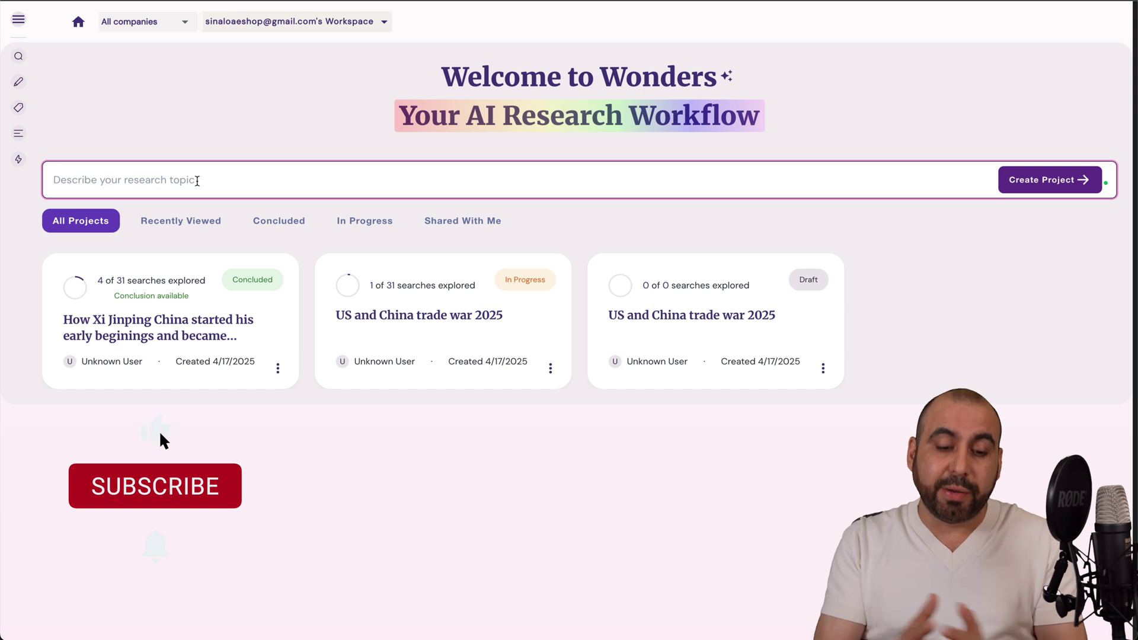
{"action": "type", "text": "song"}
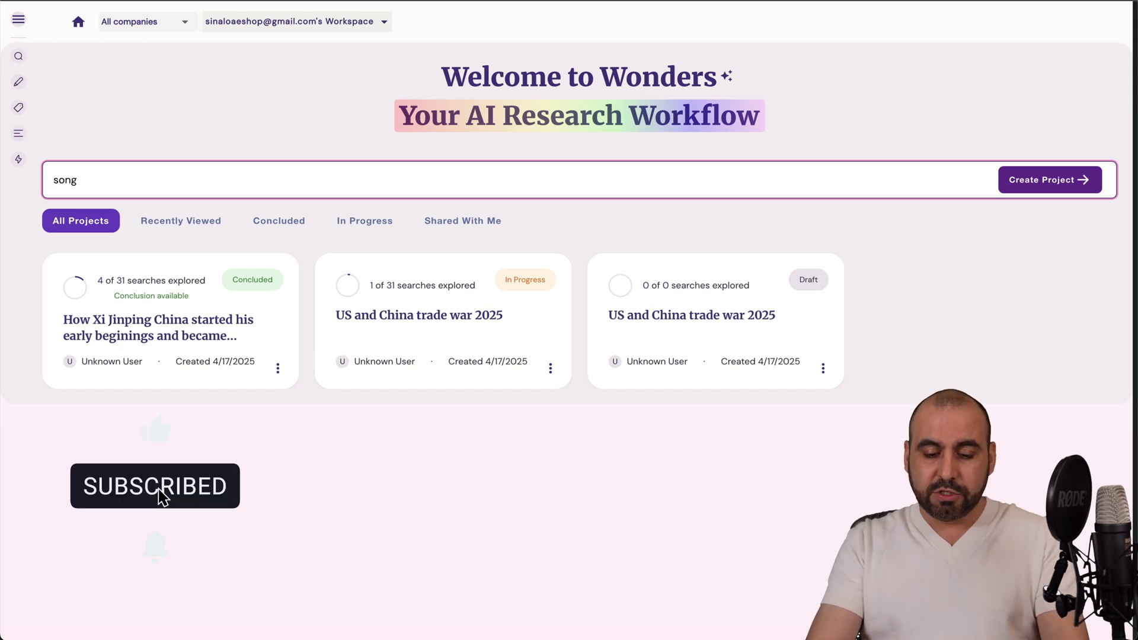
{"action": "type", "text": "kran"}
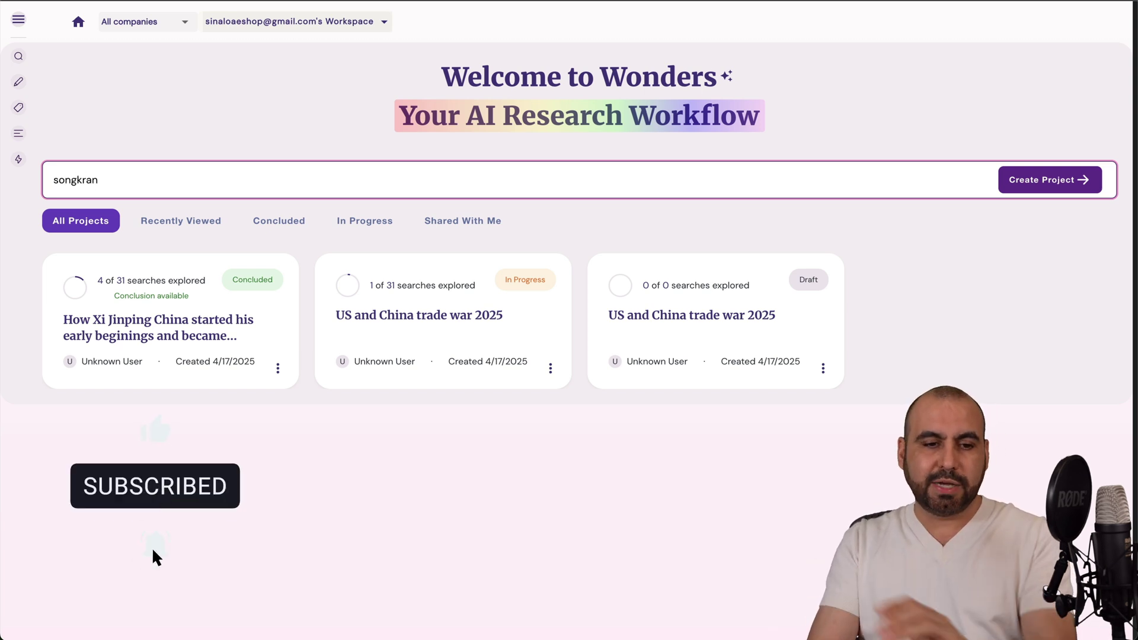
{"action": "type", "text": " fe"}
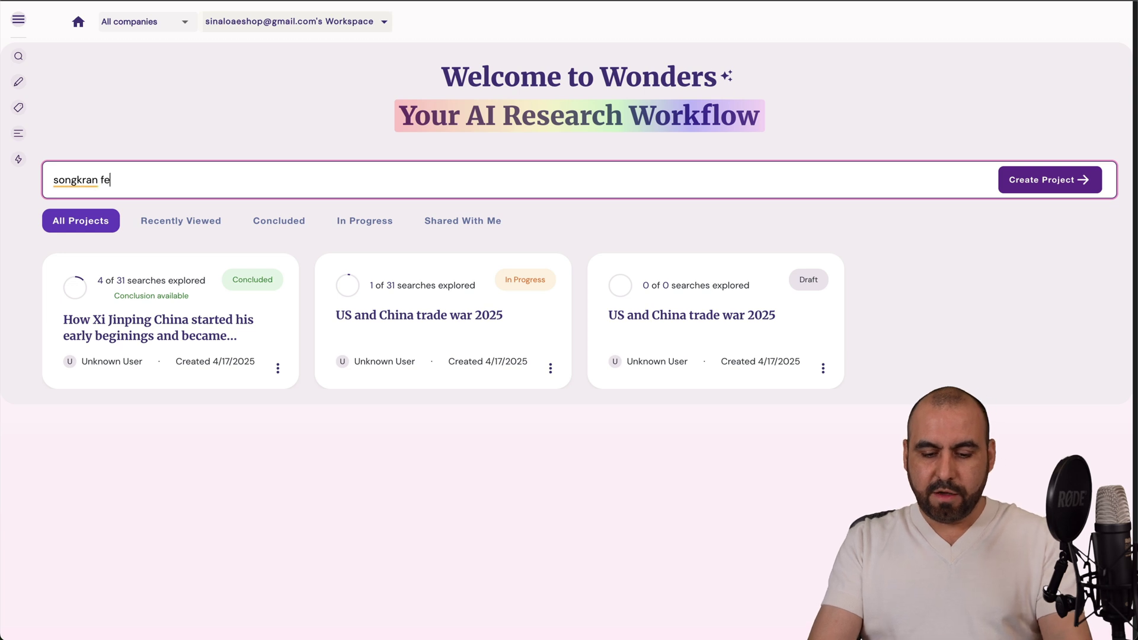
{"action": "type", "text": "stival in T"}
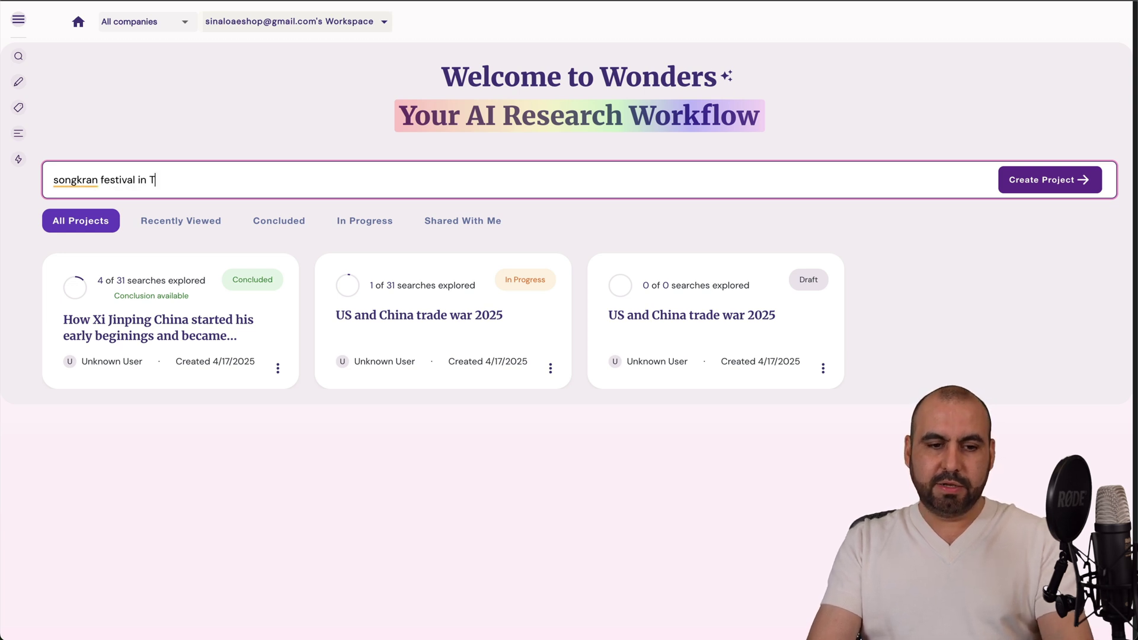
{"action": "type", "text": "ailand"}
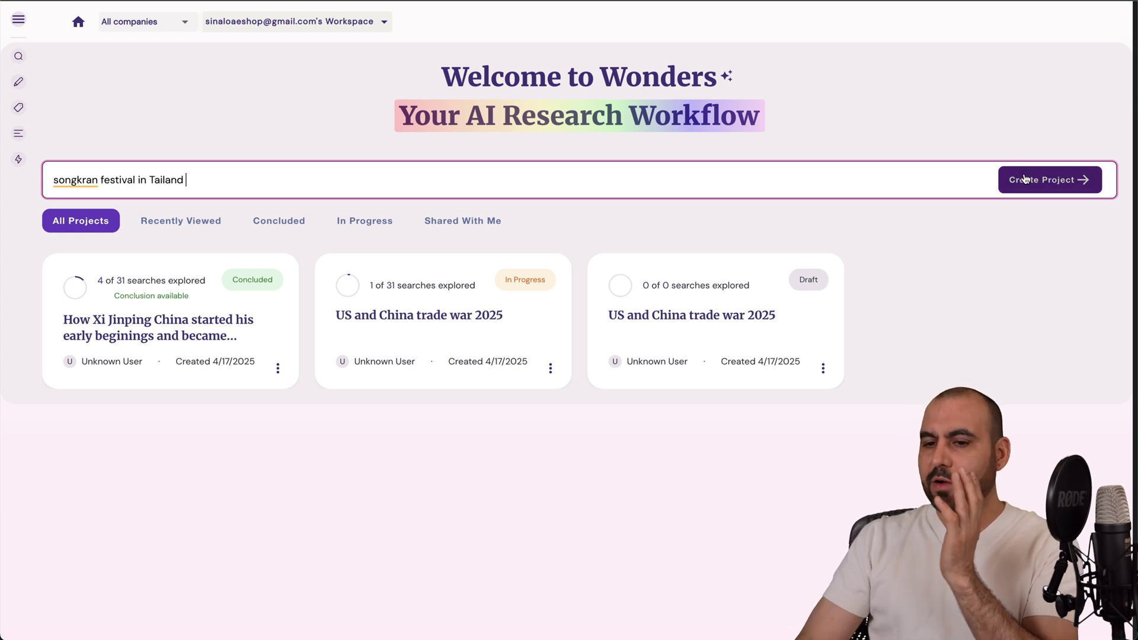
{"action": "left_click", "coordinate": [1025, 179]}
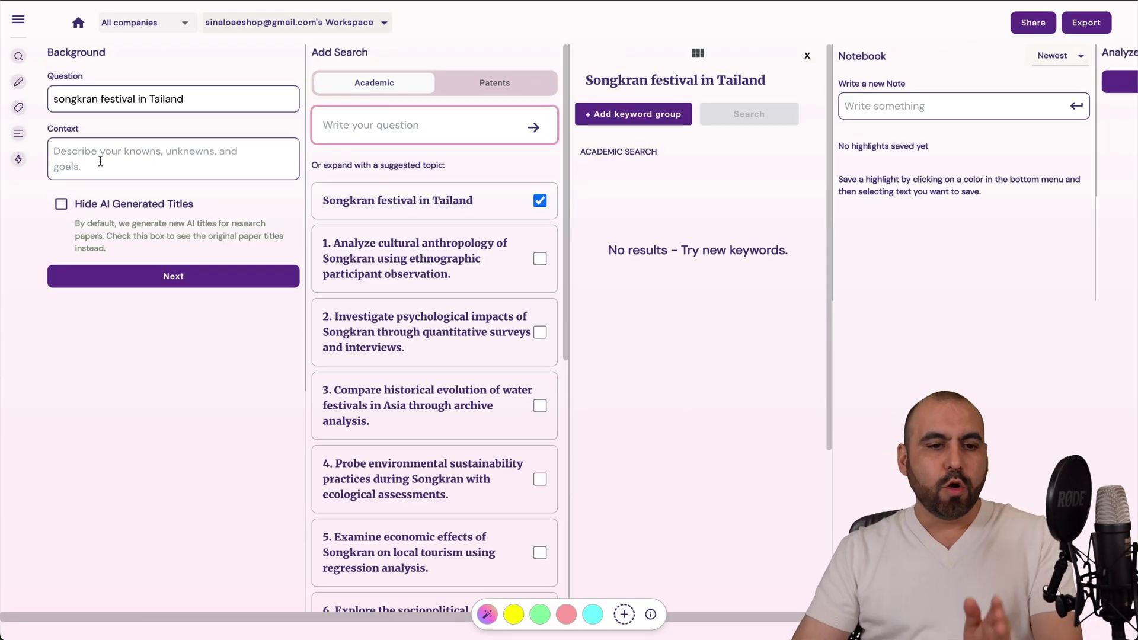
Paste the question about Songkran's tourism impact into the project Context and submit it.
{"action": "left_click", "coordinate": [100, 161]}
{"action": "type", "text": "How does Songkran Festival impact tourism?"}
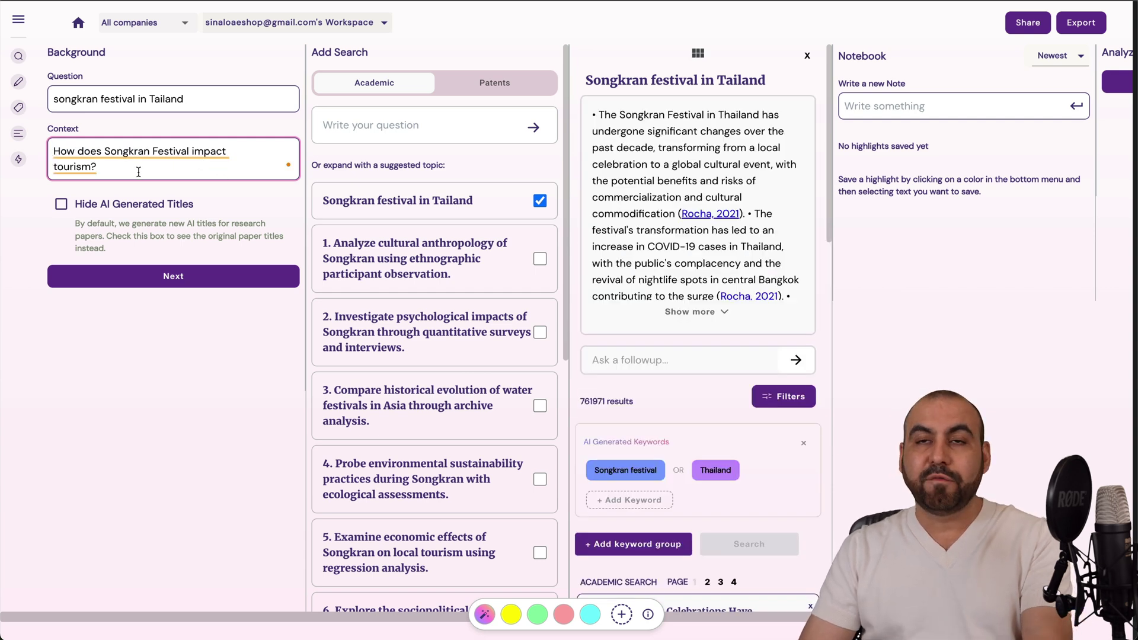
{"action": "left_click", "coordinate": [186, 282]}
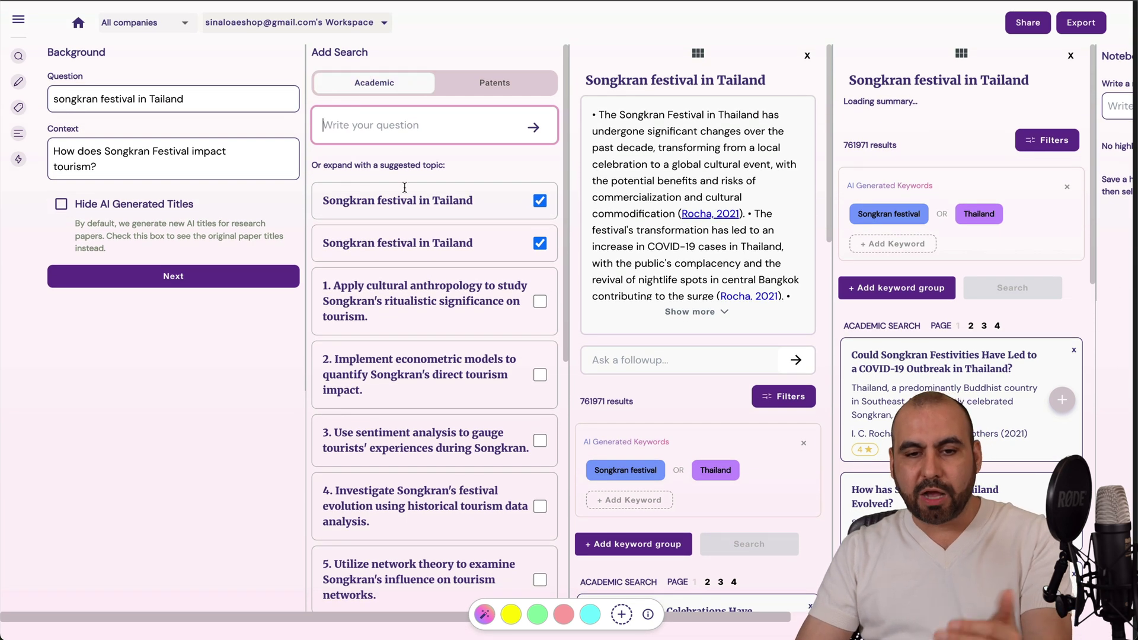
{"action": "left_click", "coordinate": [521, 83]}
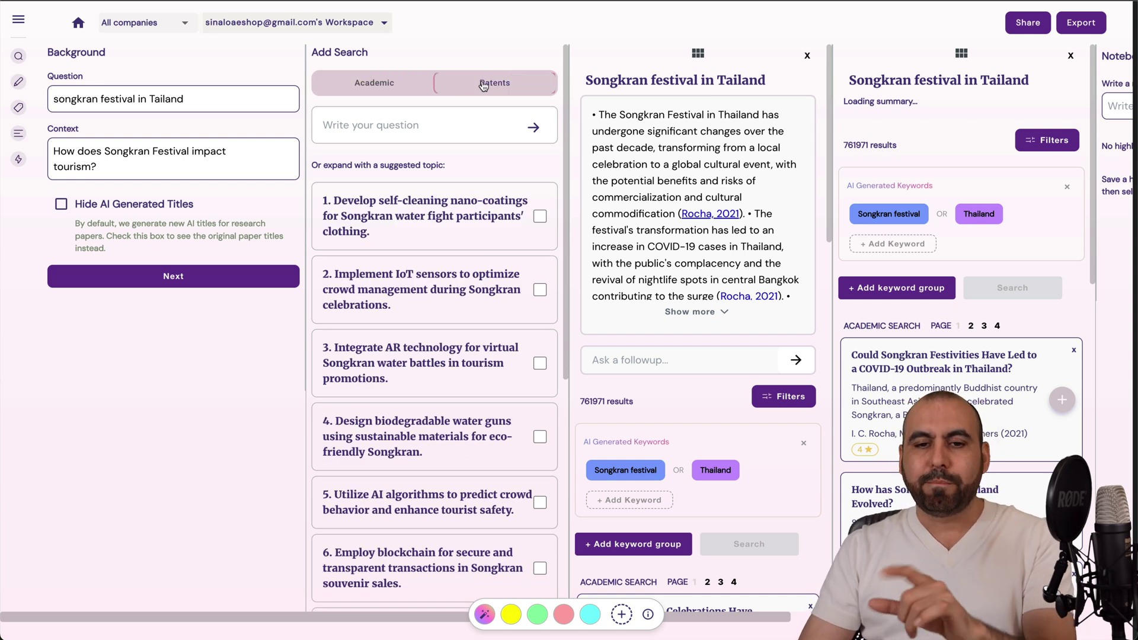
{"action": "left_click", "coordinate": [368, 84]}
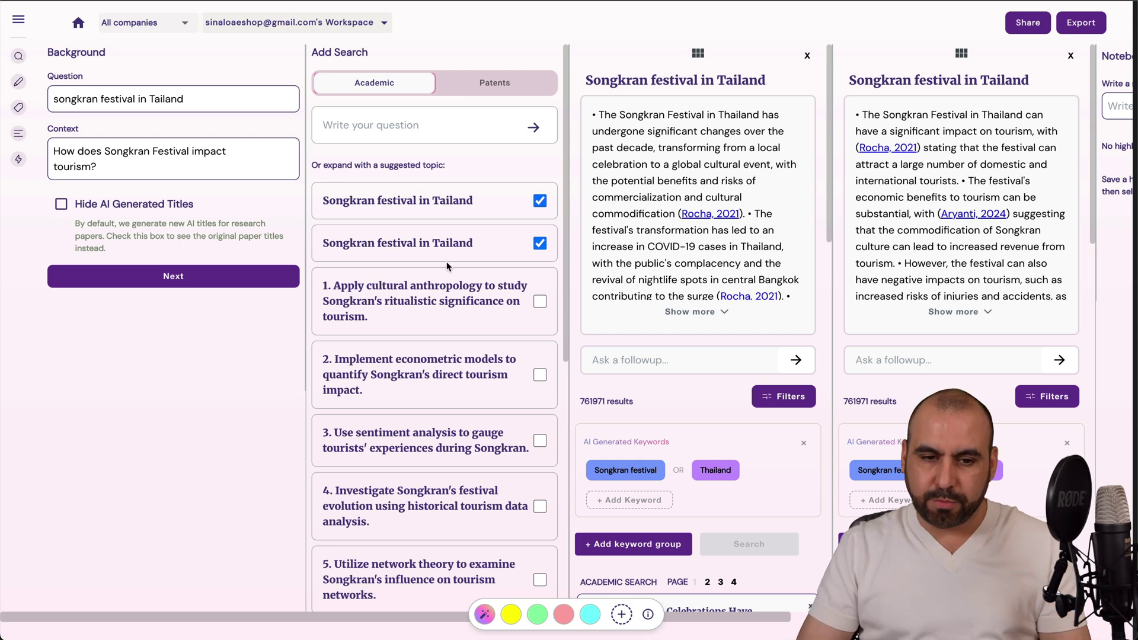
{"action": "left_click", "coordinate": [377, 124]}
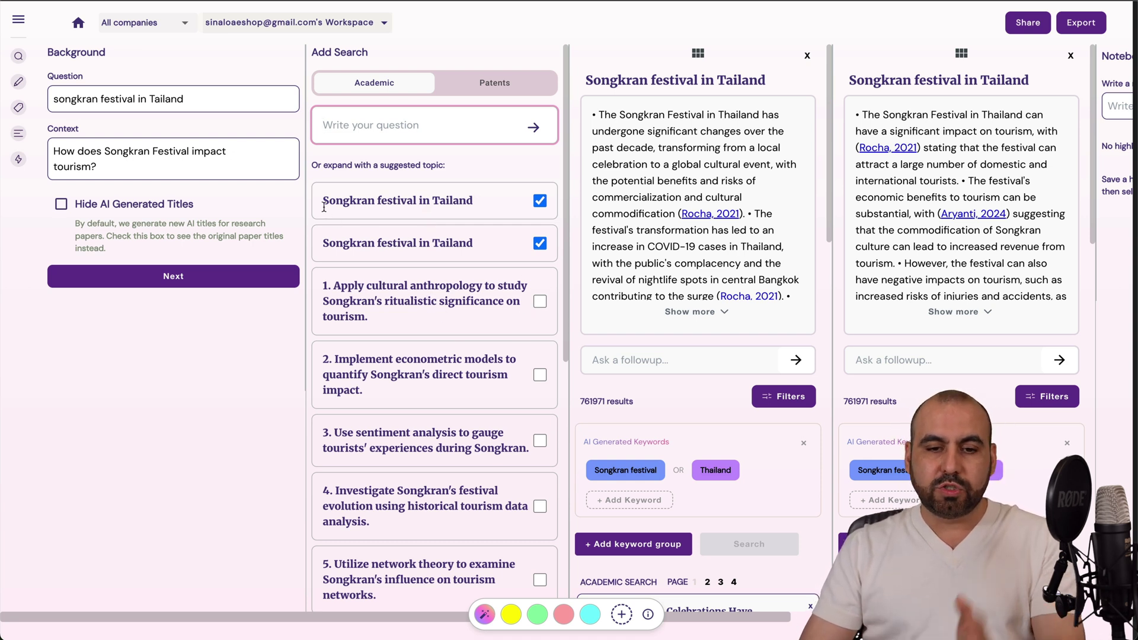
Drop the duplicate Songkran search and add the sentiment-analysis and sustainability-practices topic searches.
{"action": "left_click", "coordinate": [539, 245]}
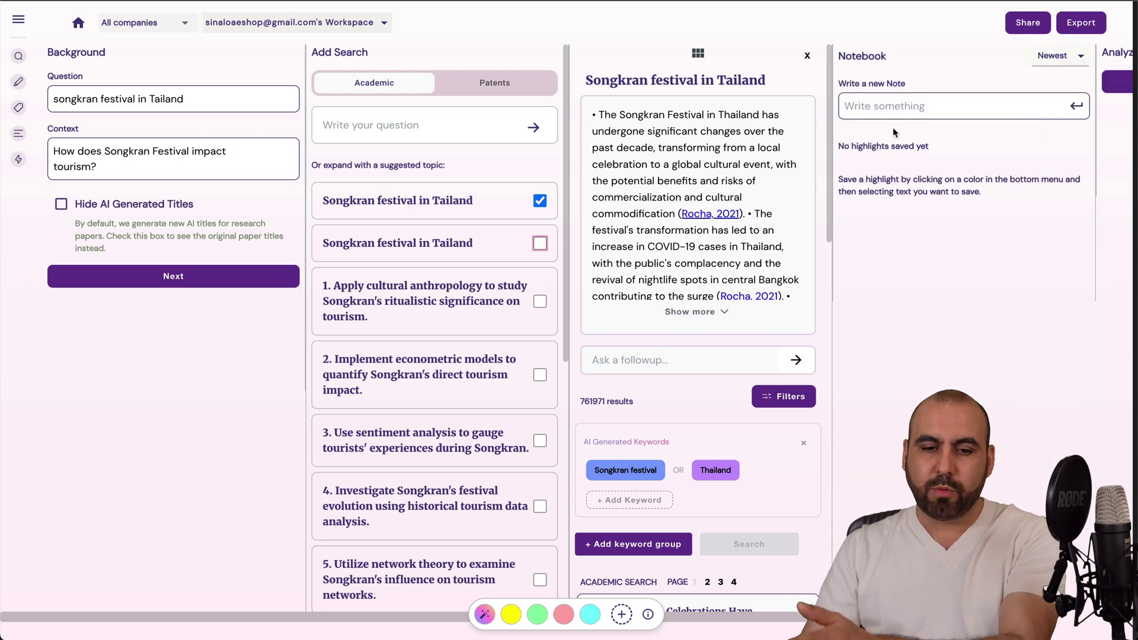
{"action": "scroll", "coordinate": [540, 343], "scroll_direction": "down", "scroll_amount": 3}
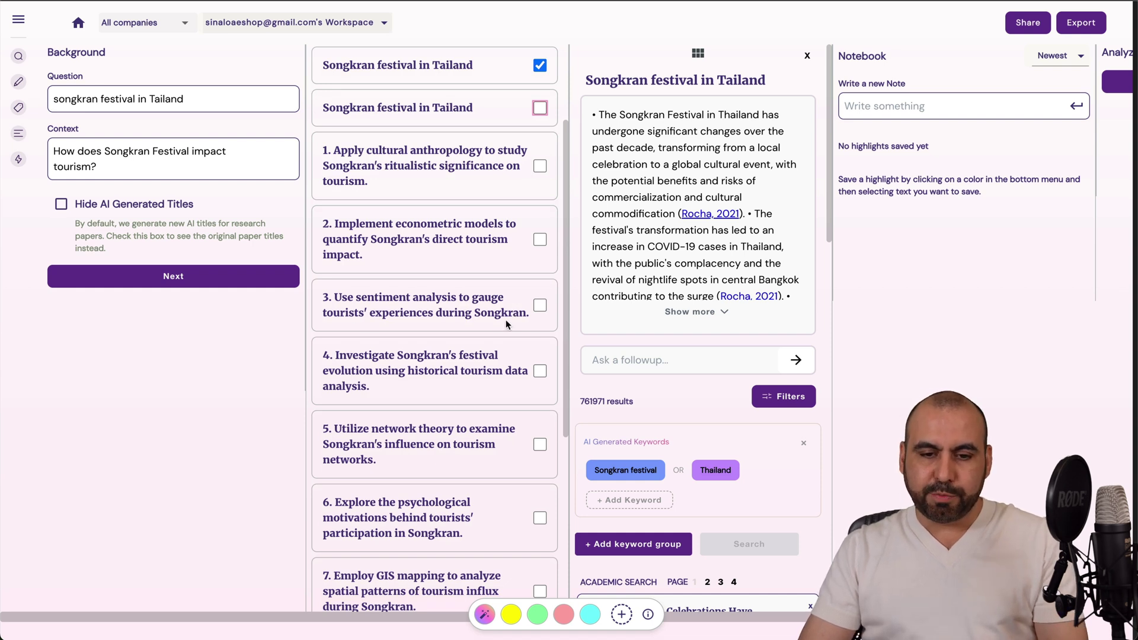
{"action": "left_click", "coordinate": [540, 306]}
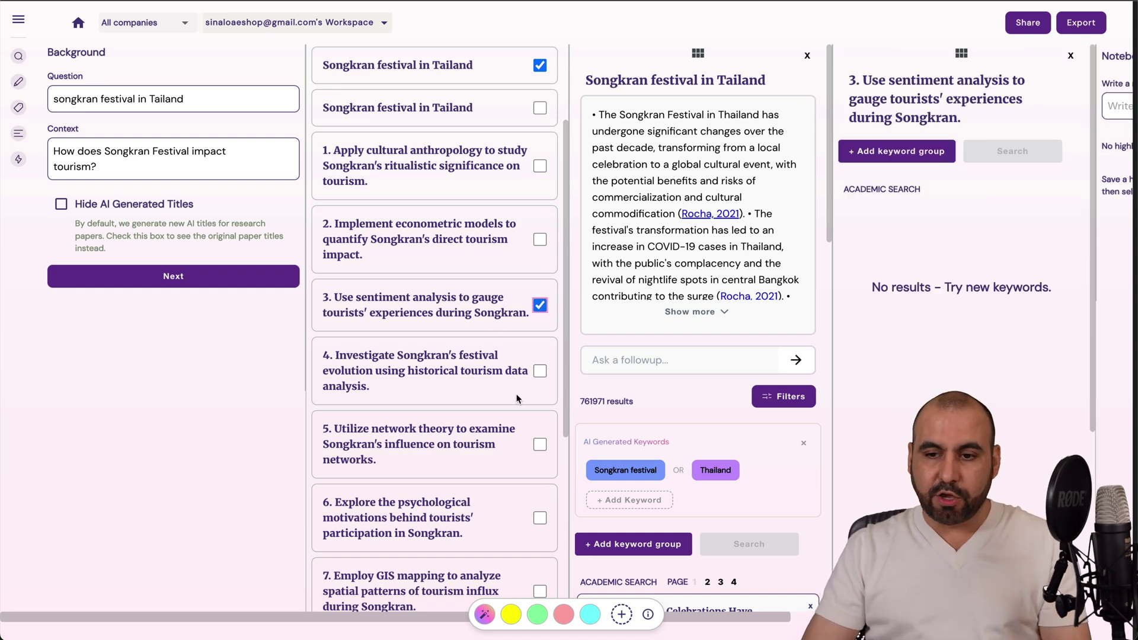
{"action": "scroll", "coordinate": [515, 416], "scroll_direction": "down", "scroll_amount": 5}
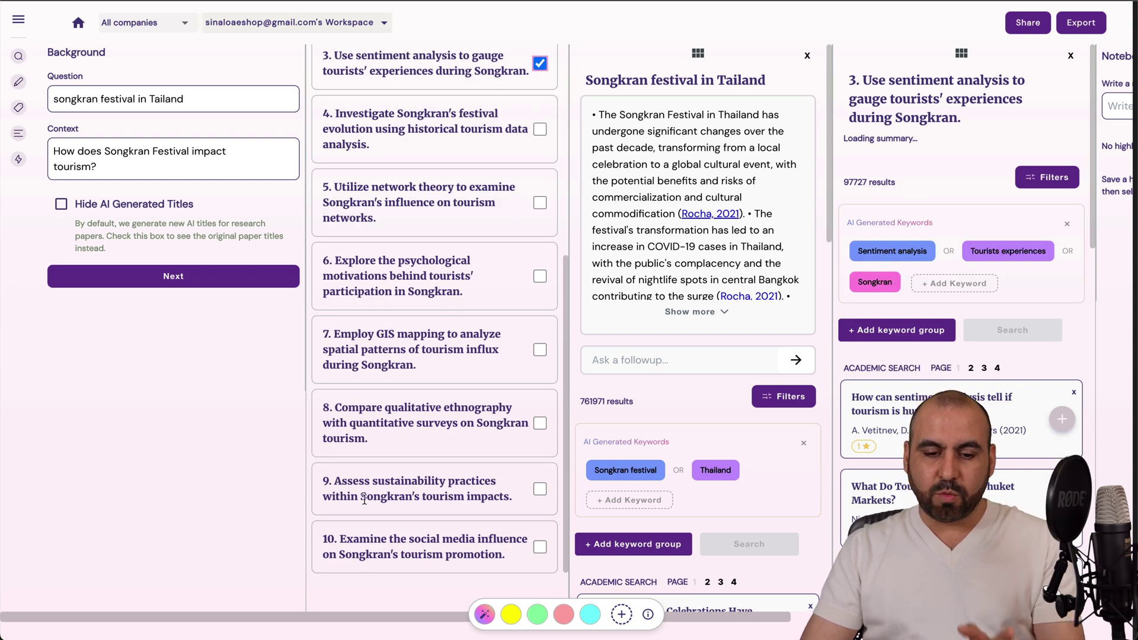
{"action": "left_click", "coordinate": [540, 490]}
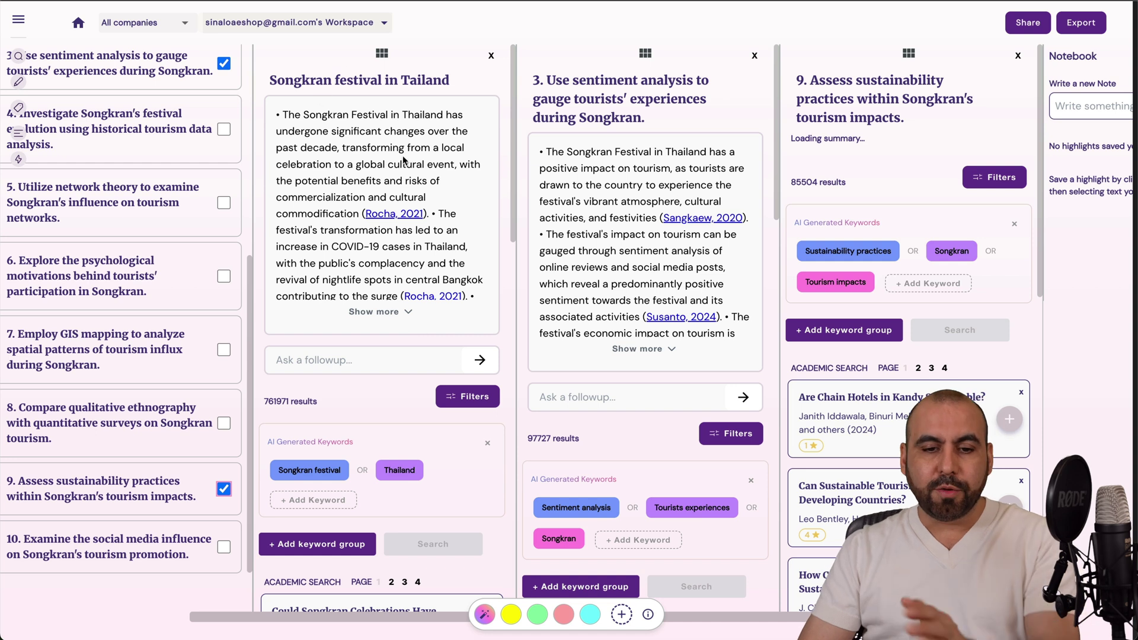
{"action": "scroll", "coordinate": [395, 284], "scroll_direction": "down", "scroll_amount": 1}
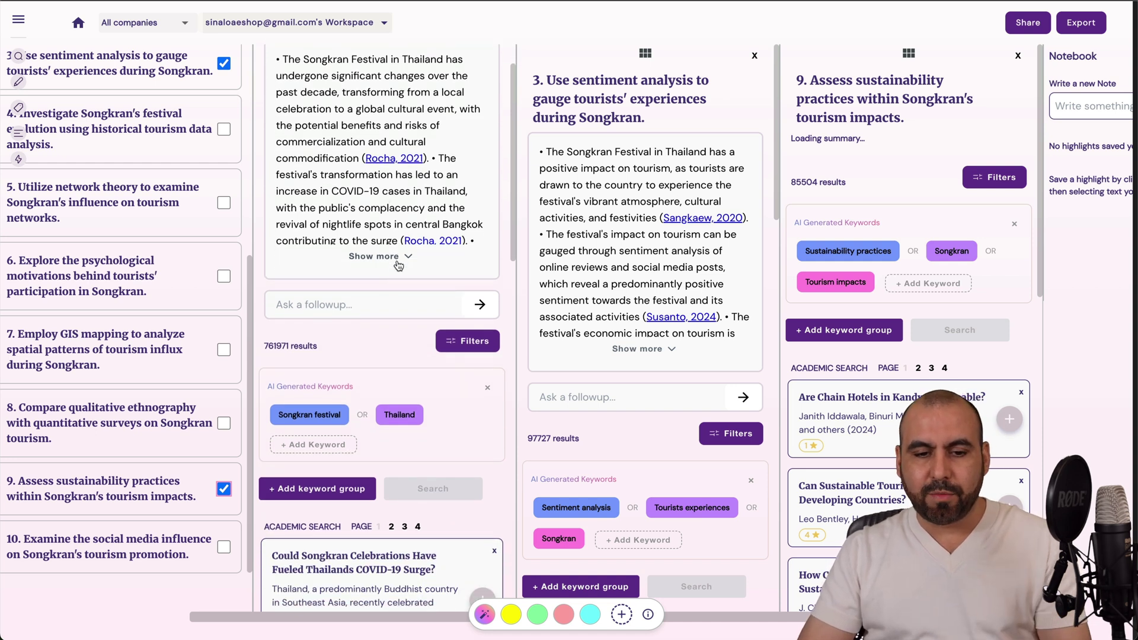
Narrow the publication year range in the Songkran column's filters to re-run its search.
{"action": "left_click", "coordinate": [328, 306]}
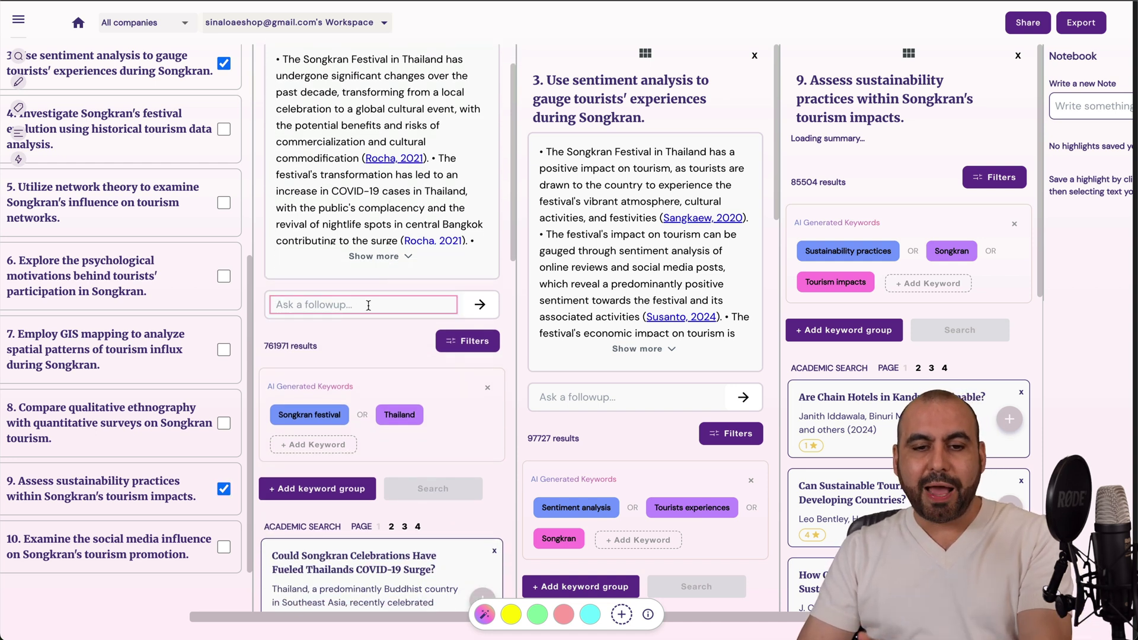
{"action": "scroll", "coordinate": [391, 259], "scroll_direction": "down", "scroll_amount": 3}
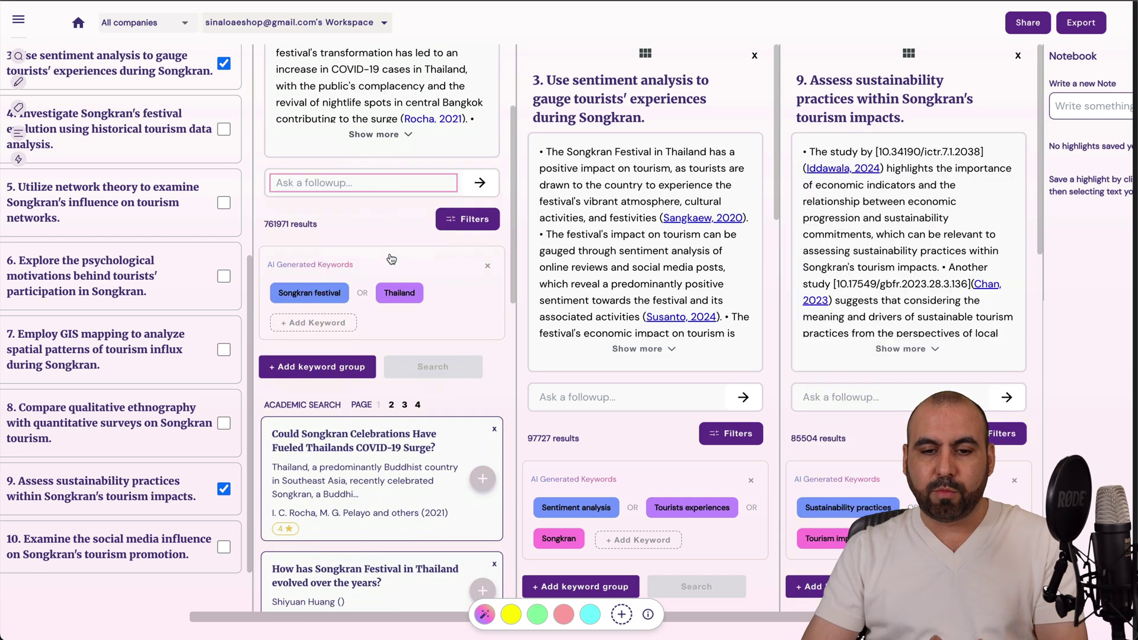
{"action": "left_click", "coordinate": [468, 205]}
{"action": "mouse_move", "coordinate": [373, 332]}
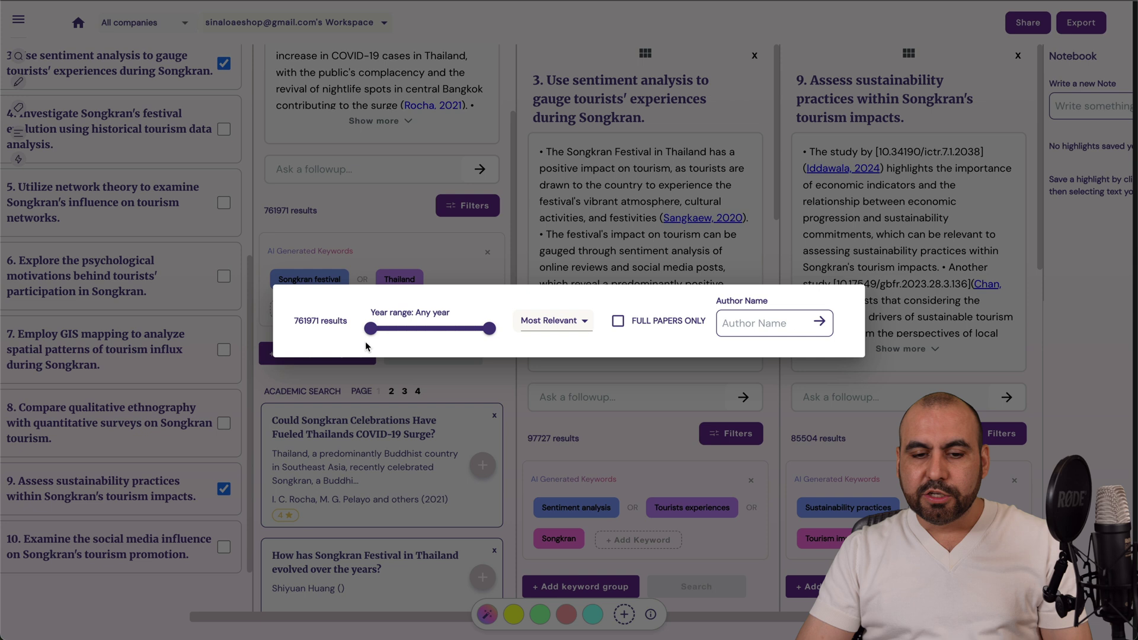
{"action": "left_click_drag", "start_coordinate": [373, 330], "coordinate": [484, 331]}
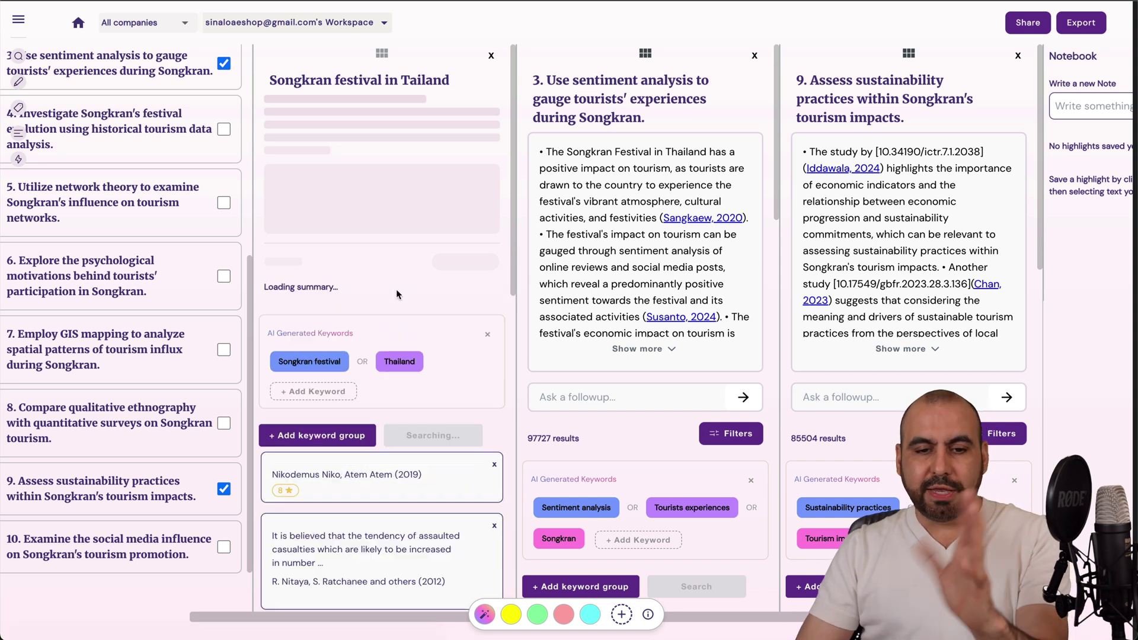
Open the paper 'Why Do Assaulted Casualties Spike at Songkran Festival?' from the first column.
{"action": "left_click", "coordinate": [314, 245]}
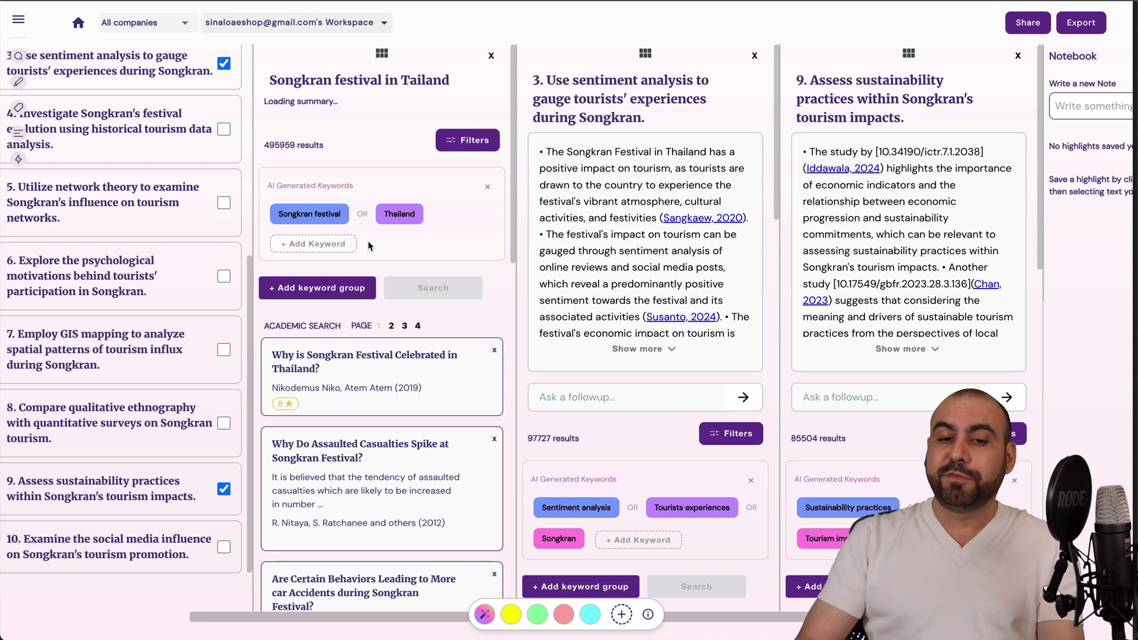
{"action": "scroll", "coordinate": [396, 374], "scroll_direction": "down", "scroll_amount": 5}
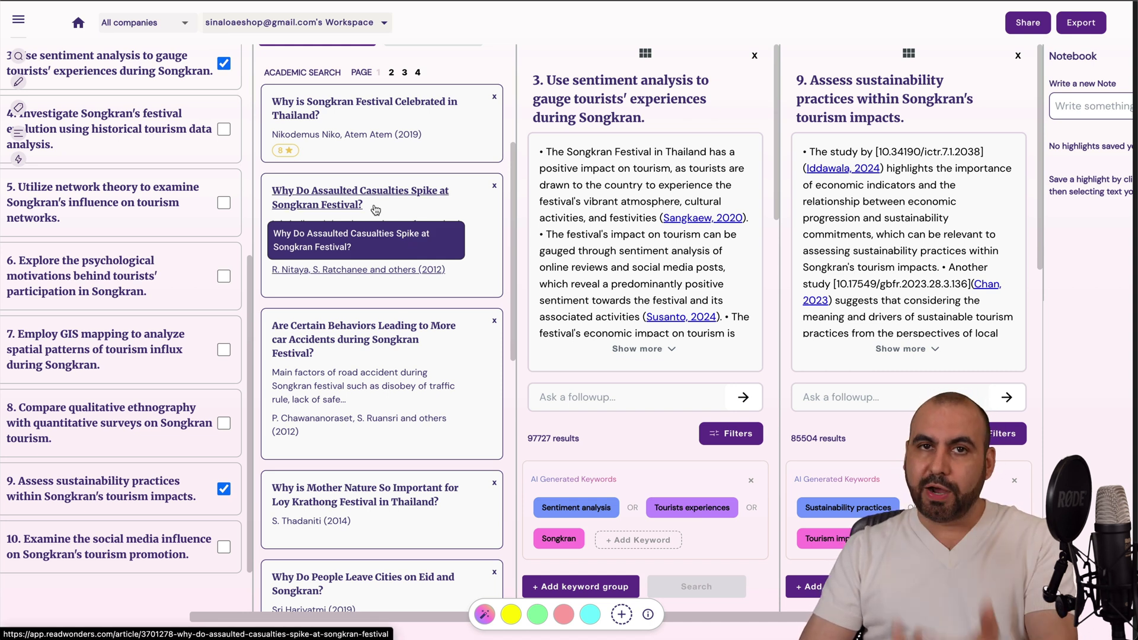
{"action": "left_click", "coordinate": [319, 204]}
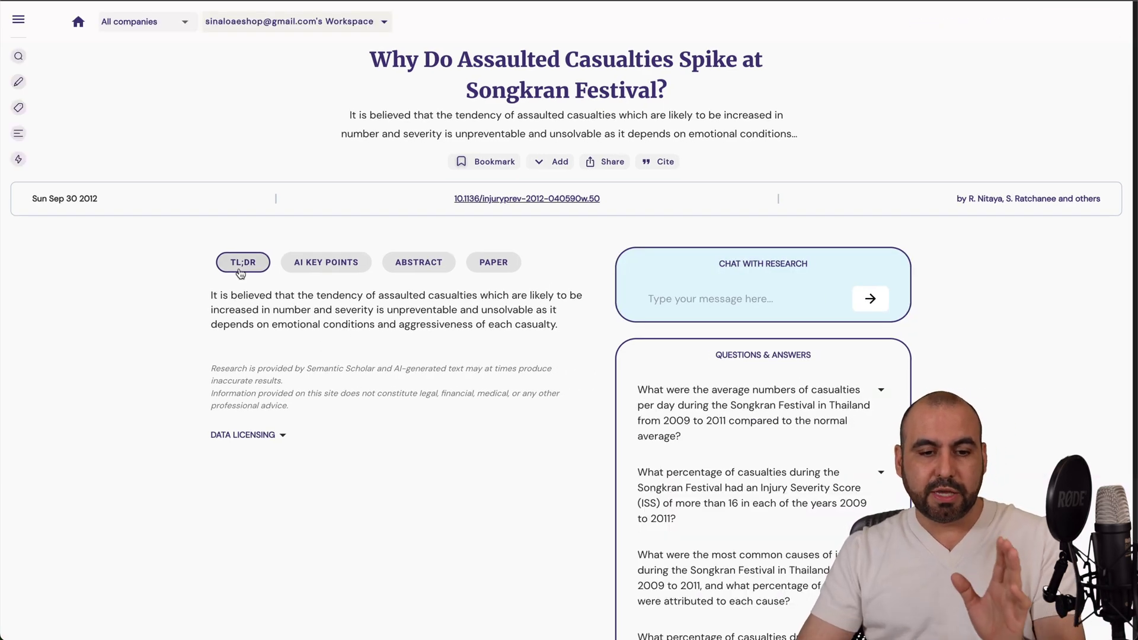
Review the paper's key points, abstract, and answers on injury causes and alcohol-related male casualties.
{"action": "left_click", "coordinate": [326, 262]}
{"action": "scroll", "coordinate": [378, 368], "scroll_direction": "down", "scroll_amount": 4}
{"action": "scroll", "coordinate": [377, 369], "scroll_direction": "up", "scroll_amount": 4}
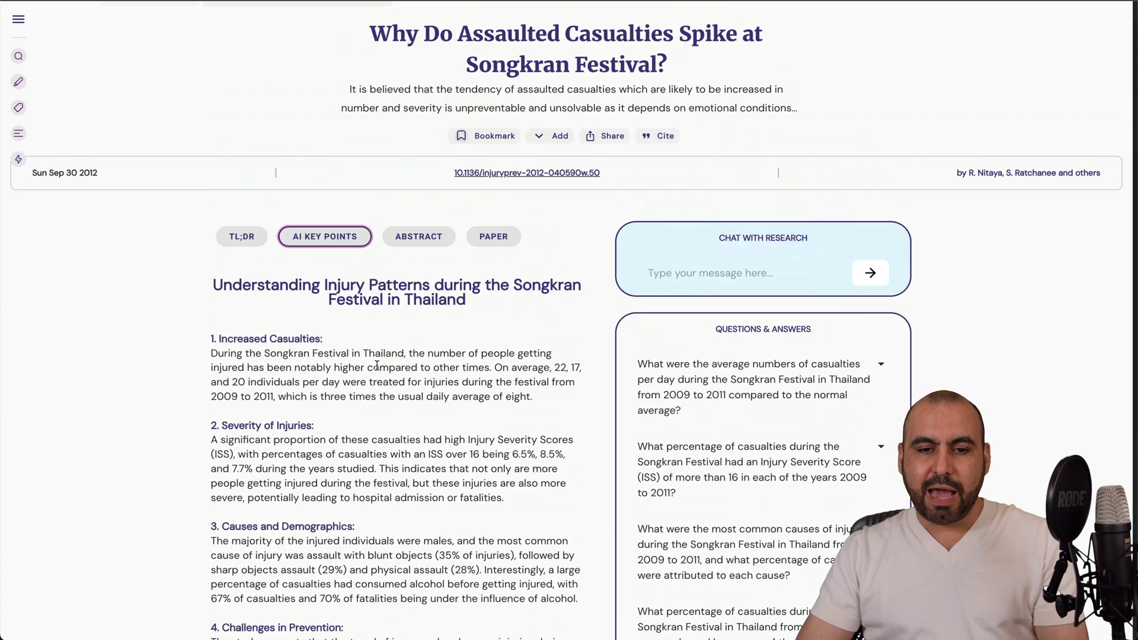
{"action": "left_click", "coordinate": [422, 259]}
{"action": "scroll", "coordinate": [484, 273], "scroll_direction": "down", "scroll_amount": 4}
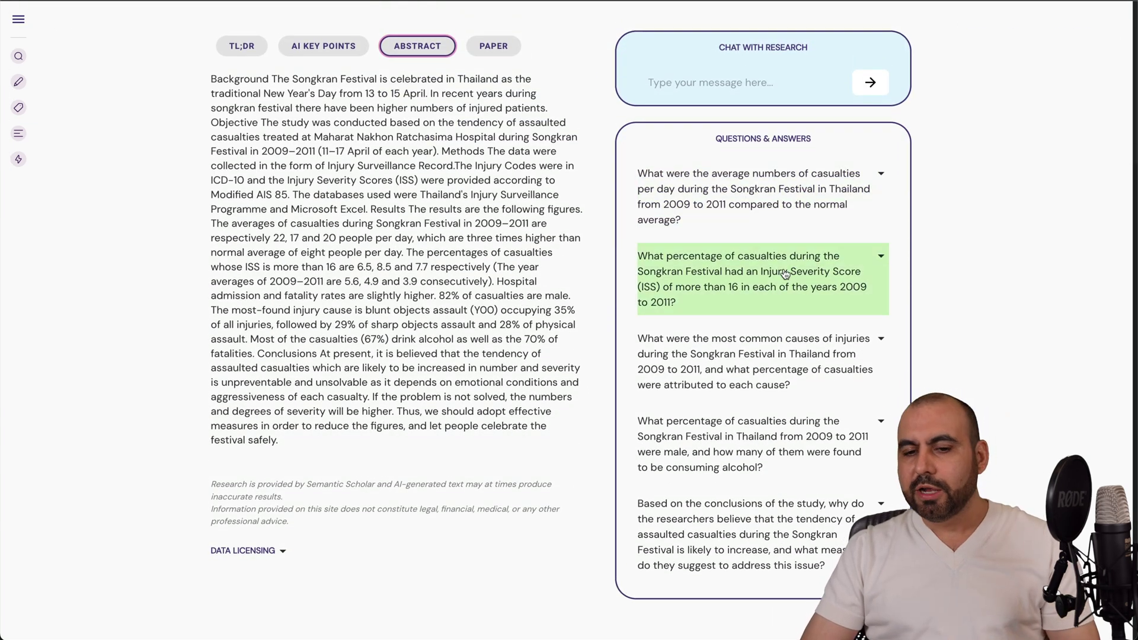
{"action": "left_click", "coordinate": [781, 361]}
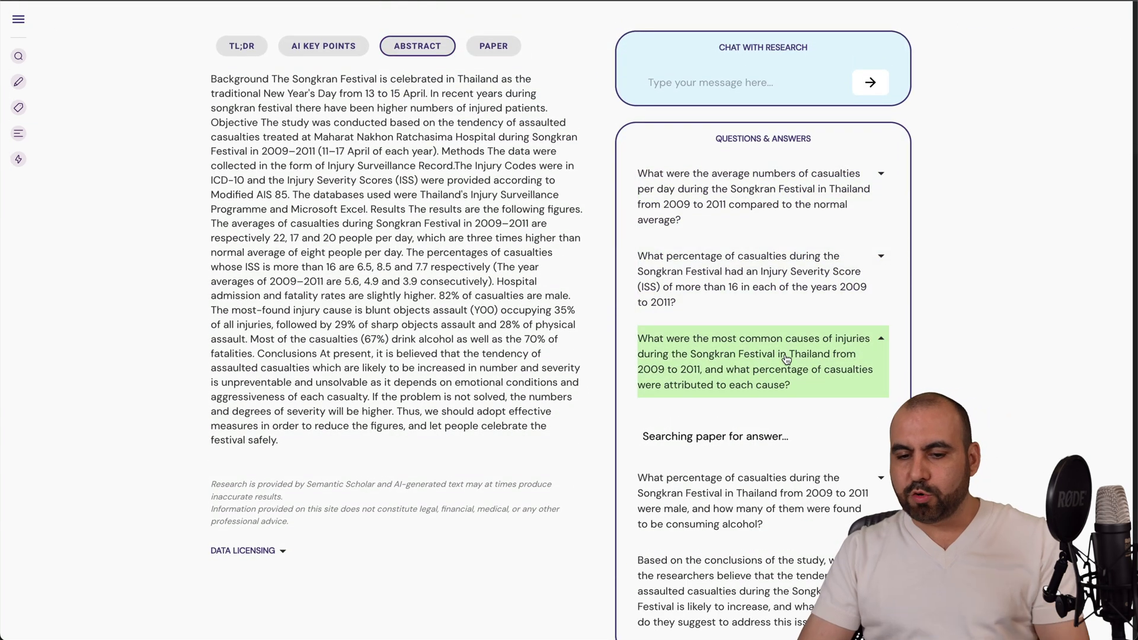
{"action": "scroll", "coordinate": [739, 434], "scroll_direction": "down", "scroll_amount": 2}
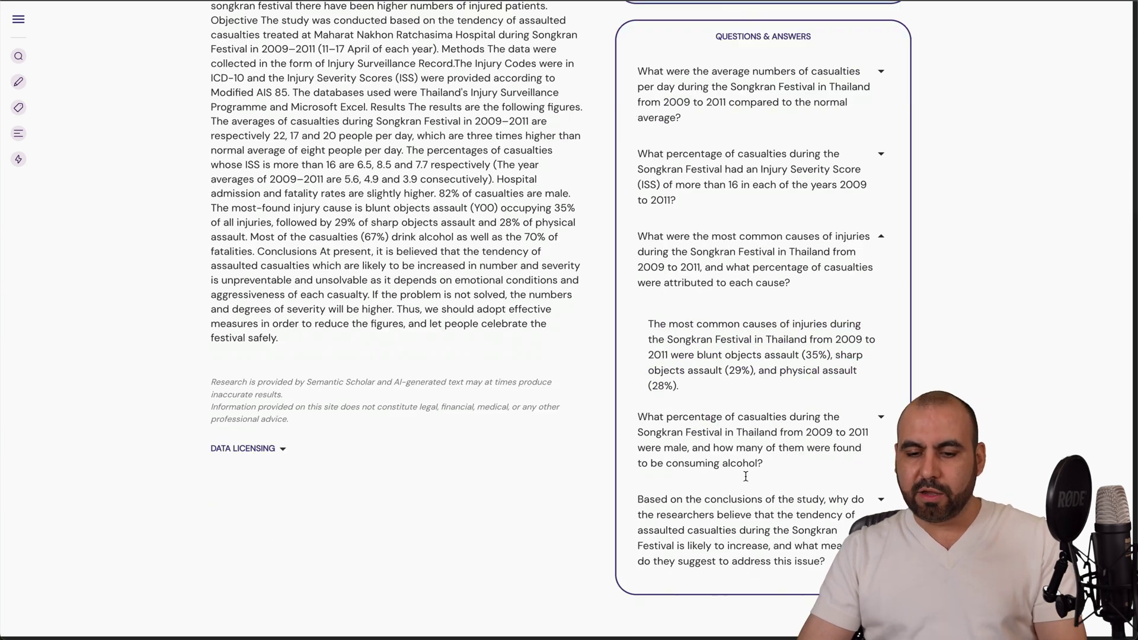
{"action": "left_click", "coordinate": [686, 454]}
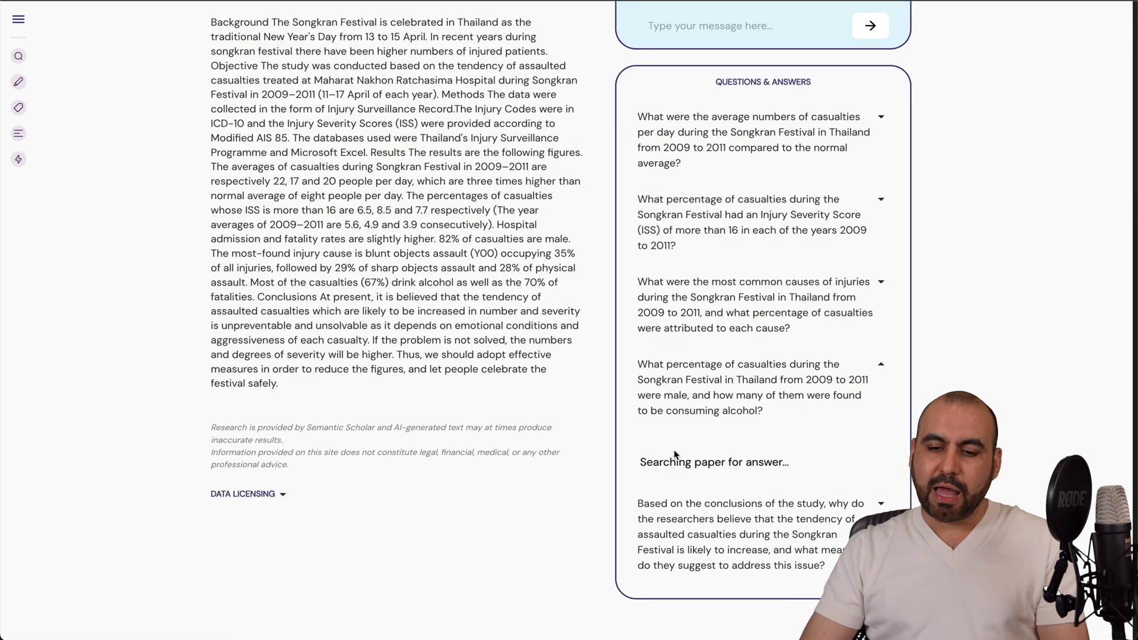
{"action": "scroll", "coordinate": [745, 481], "scroll_direction": "up", "scroll_amount": 5}
{"action": "scroll", "coordinate": [745, 481], "scroll_direction": "down", "scroll_amount": 1}
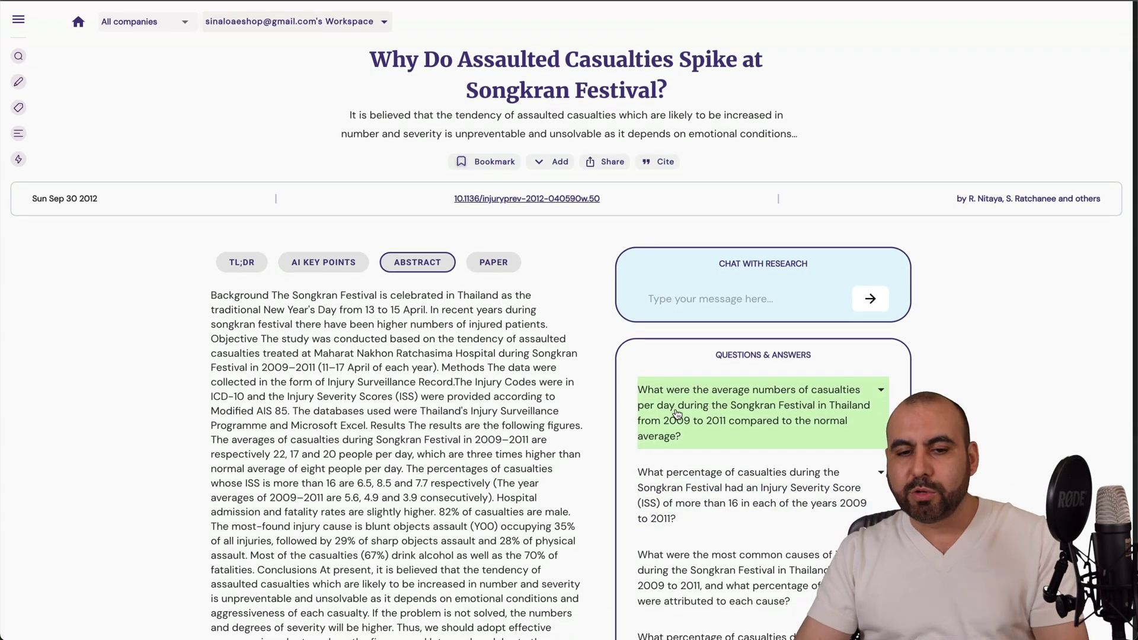
Bookmark the casualties paper without adding it to a list, and return to the research columns.
{"action": "left_click", "coordinate": [482, 164]}
{"action": "left_click", "coordinate": [555, 161]}
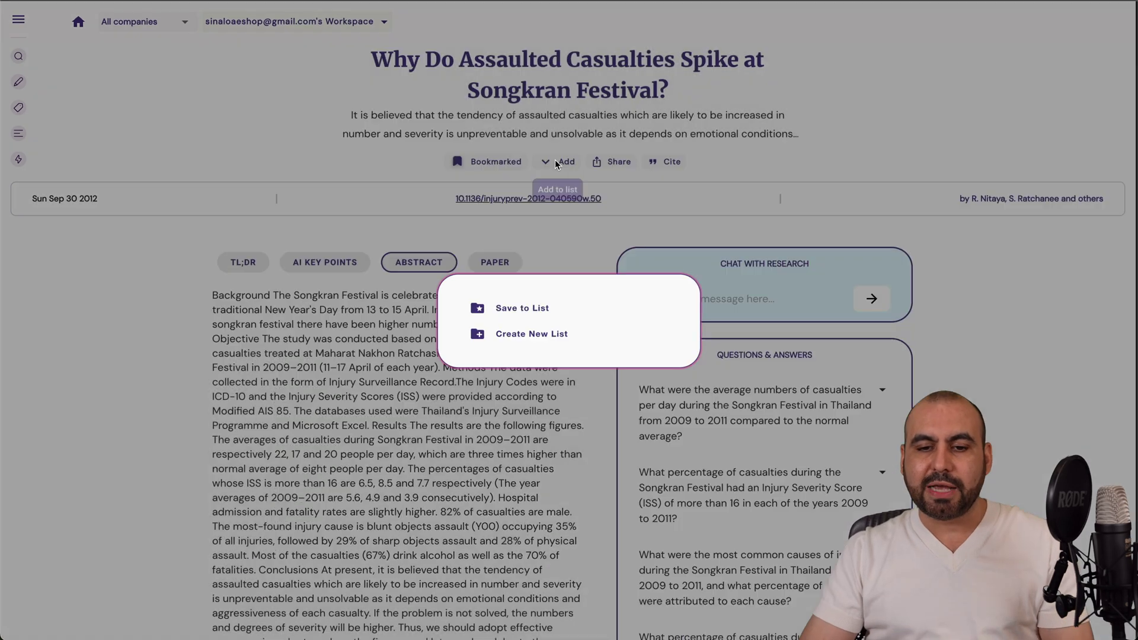
{"action": "left_click", "coordinate": [651, 220]}
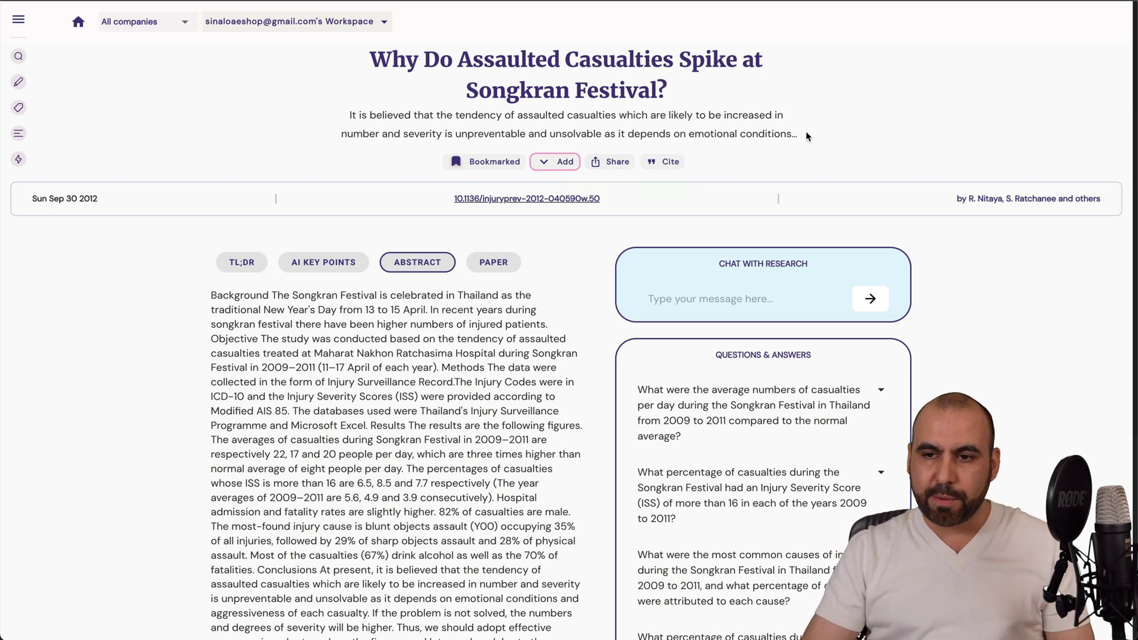
{"action": "key", "text": "alt+Left"}
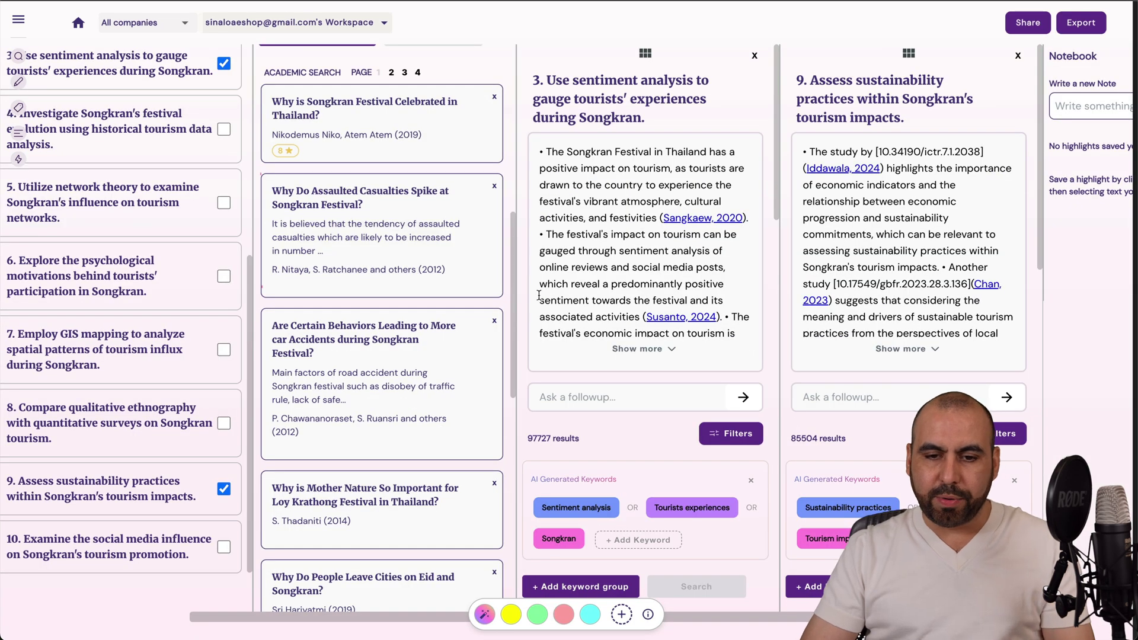
Save the Phuket markets, Tourists Opinions and Top Attractions papers to the workflow.
{"action": "scroll", "coordinate": [419, 445], "scroll_direction": "up", "scroll_amount": 1}
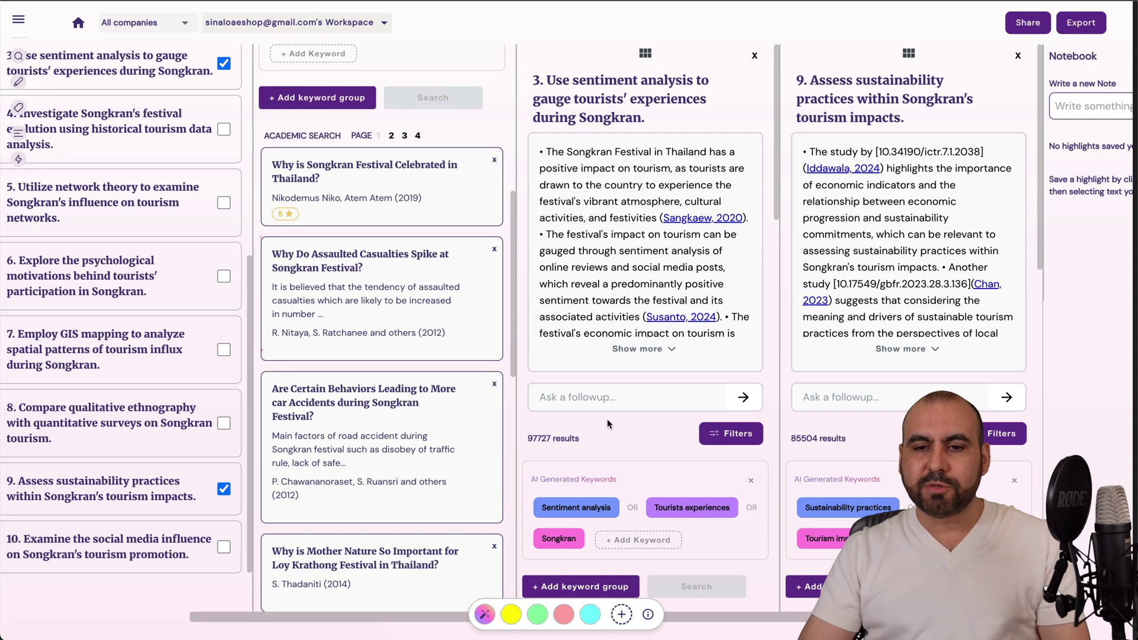
{"action": "scroll", "coordinate": [616, 464], "scroll_direction": "down", "scroll_amount": 8}
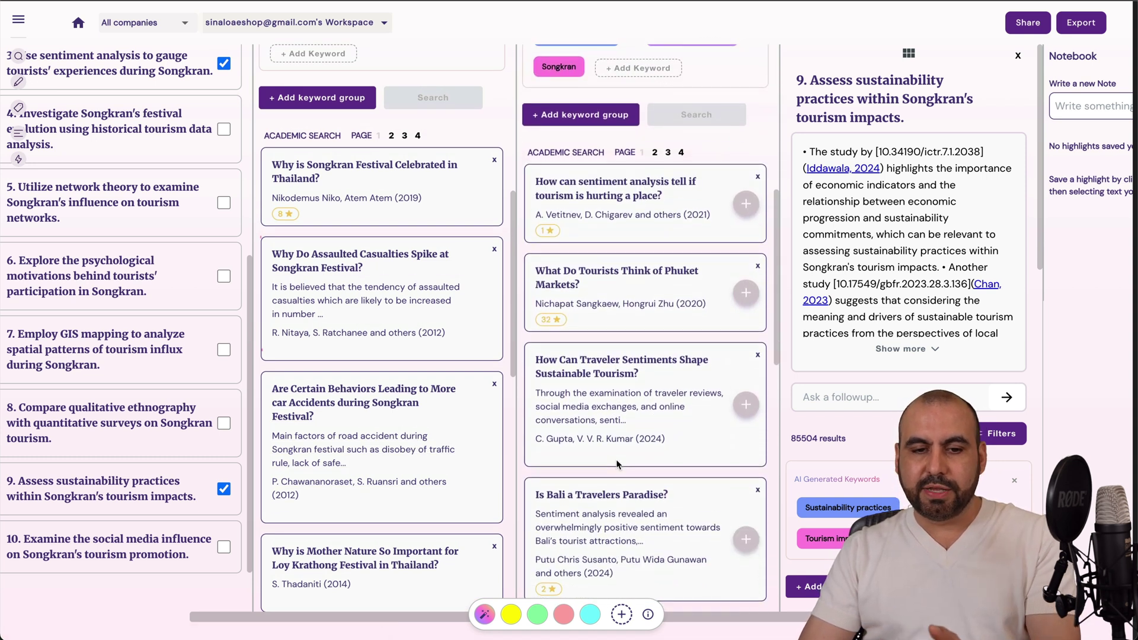
{"action": "scroll", "coordinate": [616, 464], "scroll_direction": "down", "scroll_amount": 1}
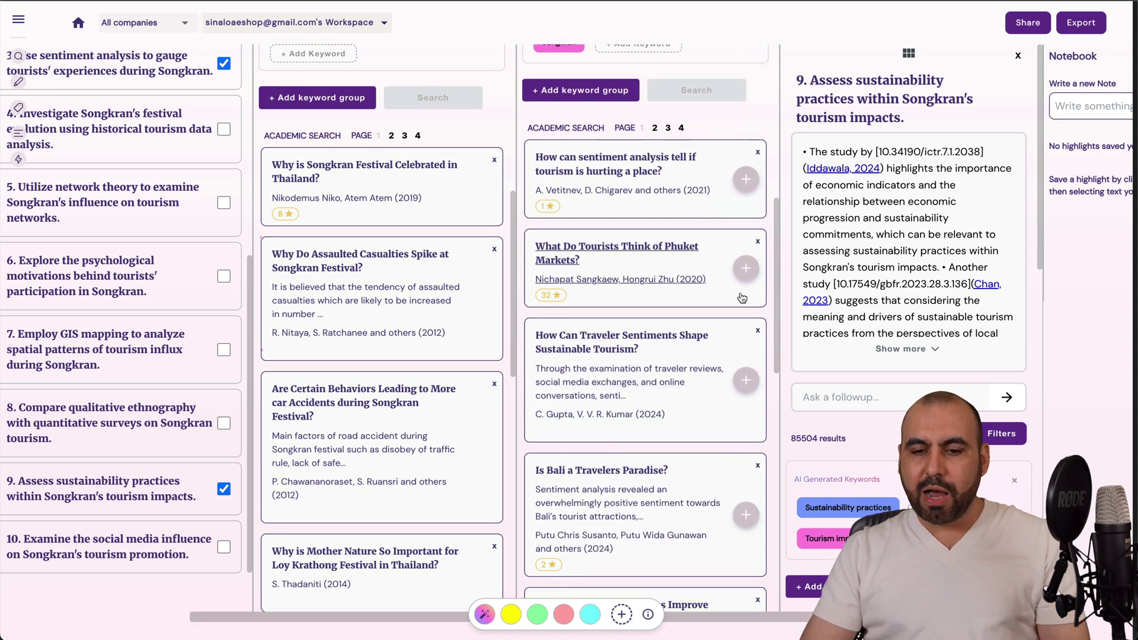
{"action": "left_click", "coordinate": [745, 271]}
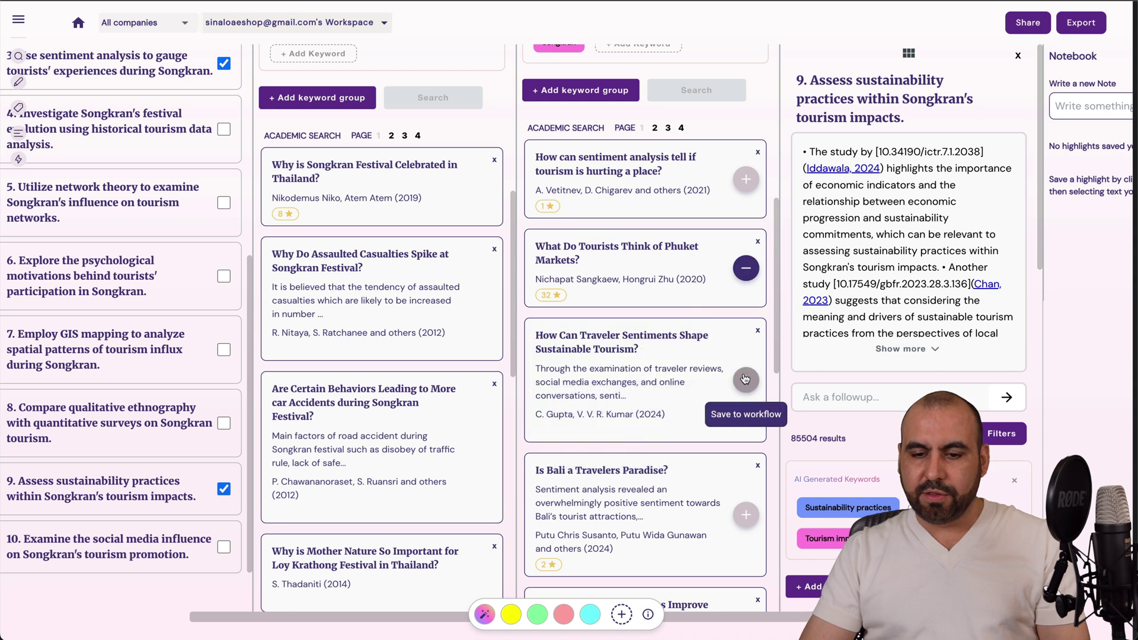
{"action": "scroll", "coordinate": [746, 367], "scroll_direction": "down", "scroll_amount": 7}
{"action": "left_click", "coordinate": [746, 242]}
{"action": "left_click", "coordinate": [746, 368]}
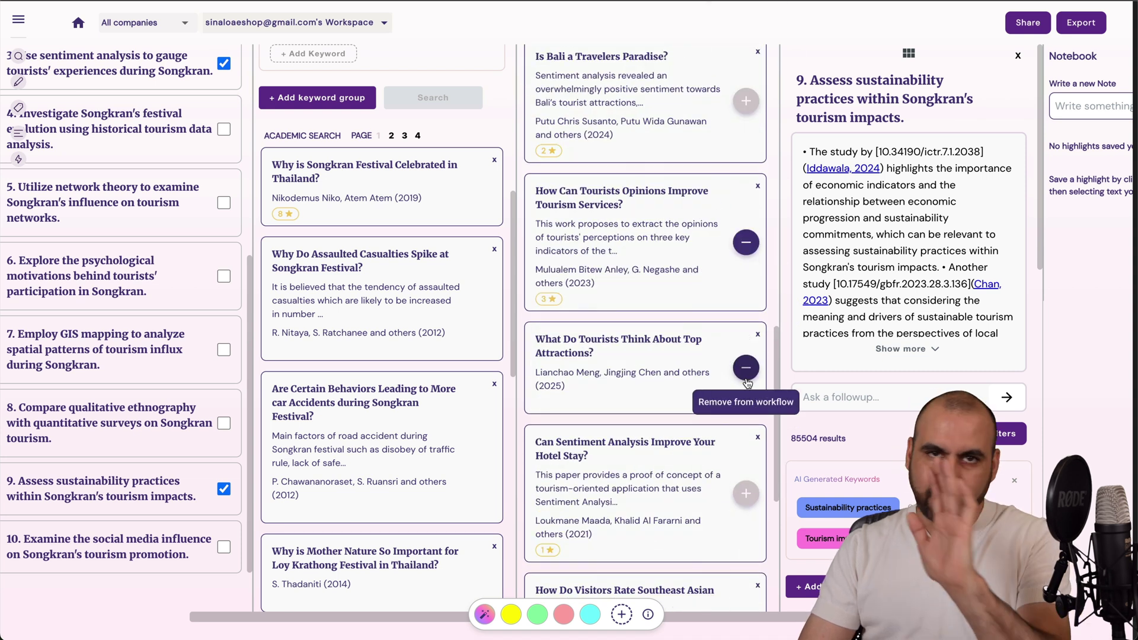
Save the Southeast Asian destinations, Local Stakeholders and Going Green tourism papers to the workflow.
{"action": "scroll", "coordinate": [747, 380], "scroll_direction": "down", "scroll_amount": 2}
{"action": "scroll", "coordinate": [748, 384], "scroll_direction": "down", "scroll_amount": 2}
{"action": "left_click", "coordinate": [746, 404]}
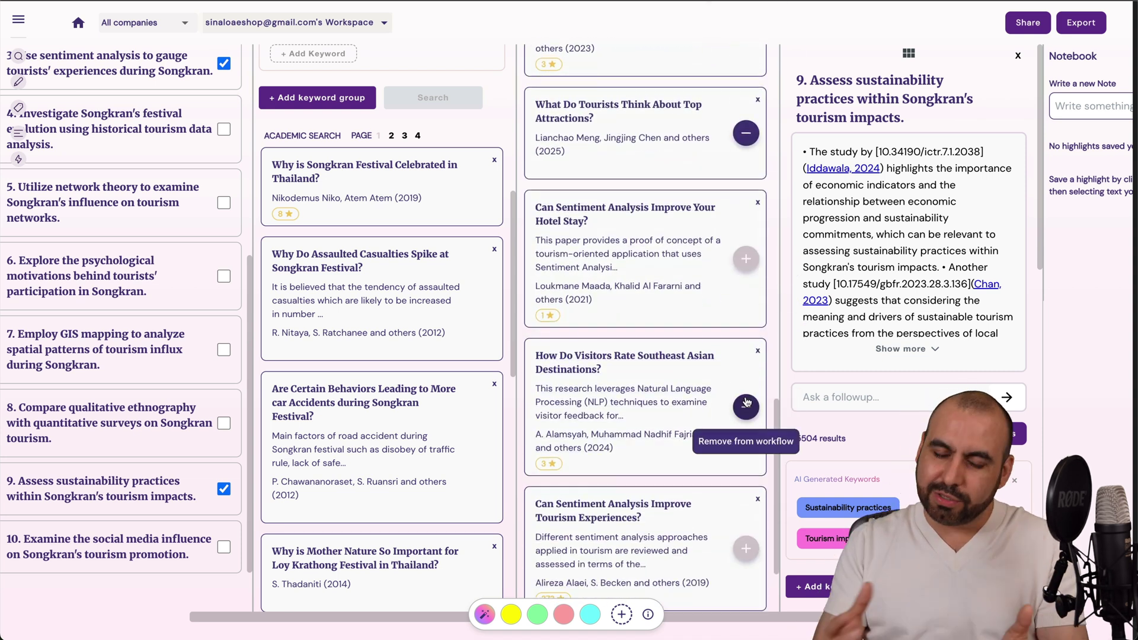
{"action": "scroll", "coordinate": [747, 403], "scroll_direction": "down", "scroll_amount": 2}
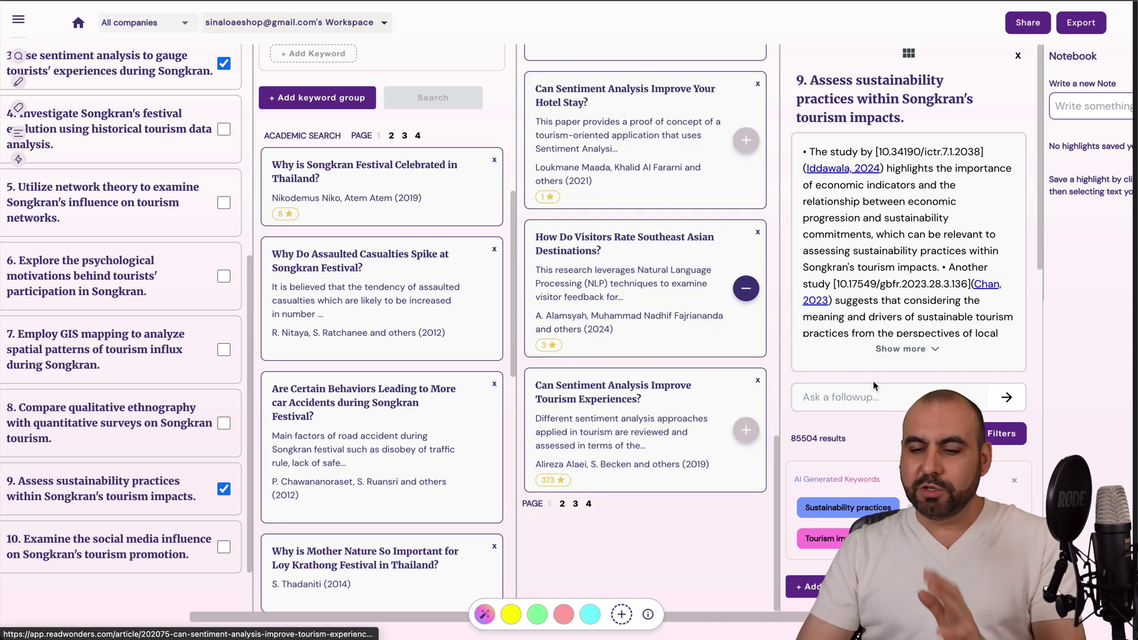
{"action": "scroll", "coordinate": [873, 382], "scroll_direction": "down", "scroll_amount": 3}
{"action": "scroll", "coordinate": [874, 385], "scroll_direction": "down", "scroll_amount": 6}
{"action": "left_click", "coordinate": [1009, 259]}
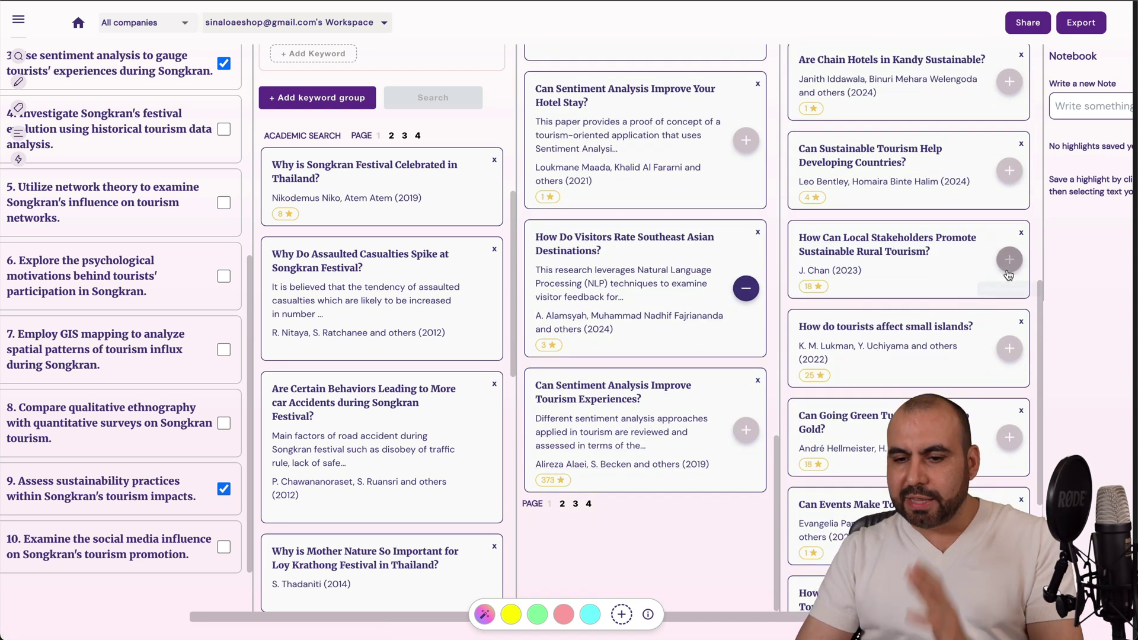
{"action": "left_click", "coordinate": [1009, 437]}
{"action": "scroll", "coordinate": [1010, 437], "scroll_direction": "down", "scroll_amount": 1}
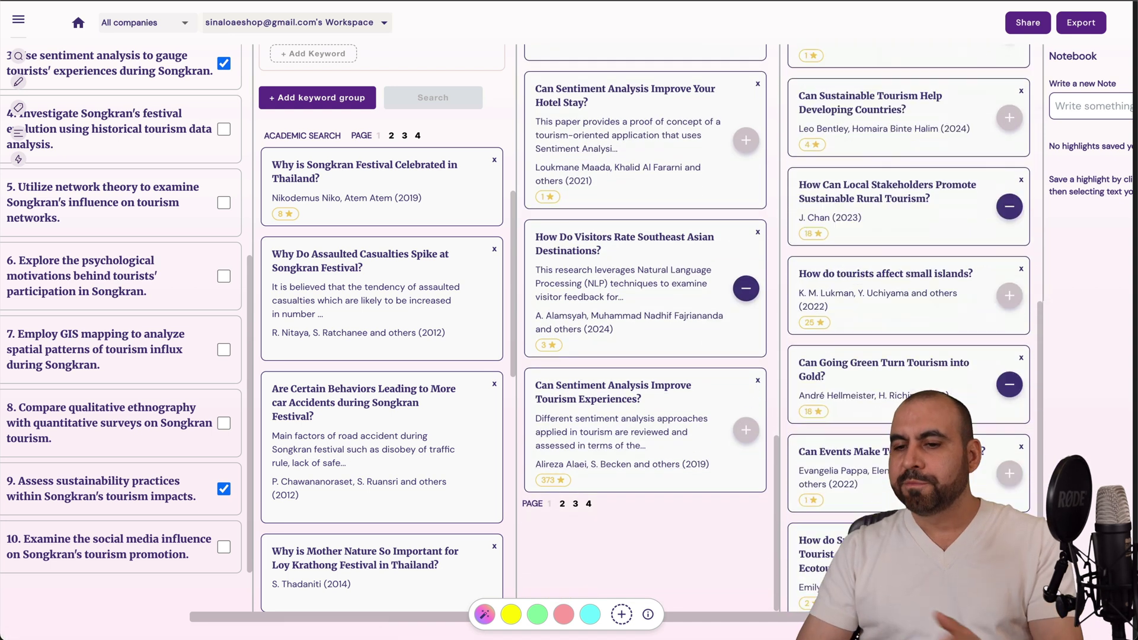
{"action": "scroll", "coordinate": [797, 449], "scroll_direction": "right", "scroll_amount": 7}
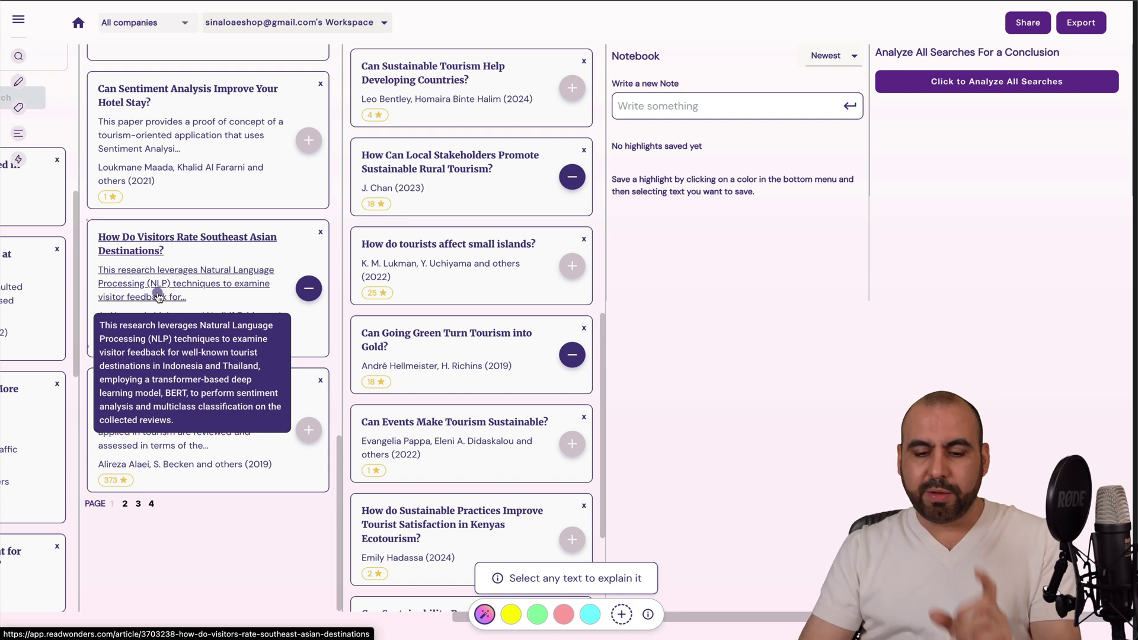
Highlight Songkran's positive tourism impact in yellow and the sentiment-analysis passage in red, then generate a conclusion.
{"action": "scroll", "coordinate": [332, 414], "scroll_direction": "up", "scroll_amount": 15}
{"action": "left_click", "coordinate": [511, 615]}
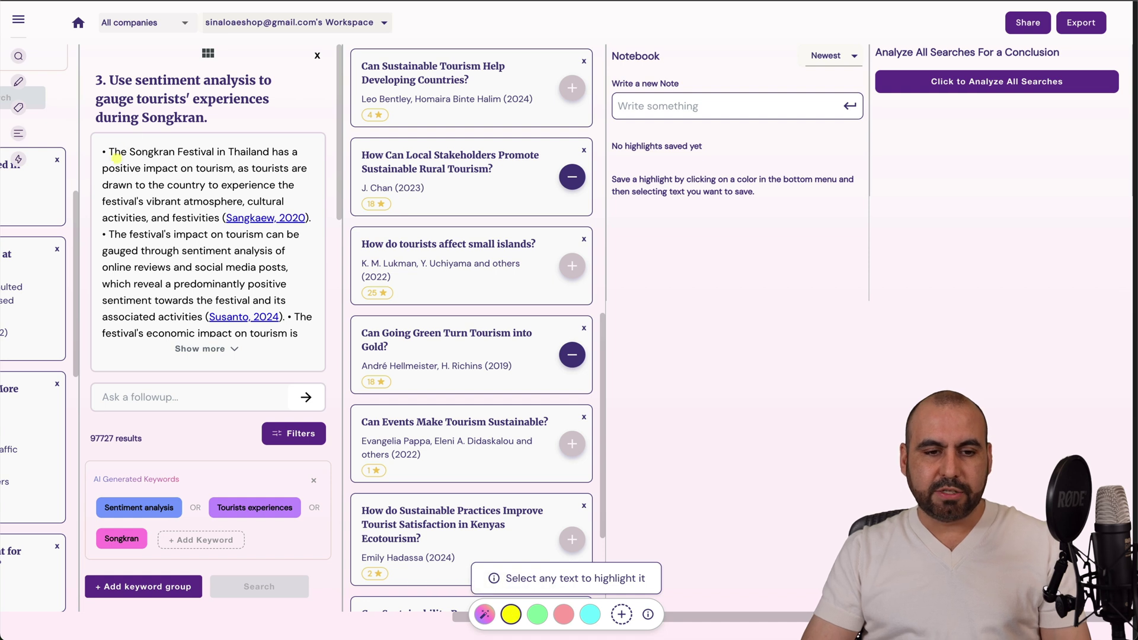
{"action": "left_click_drag", "start_coordinate": [115, 155], "coordinate": [173, 218]}
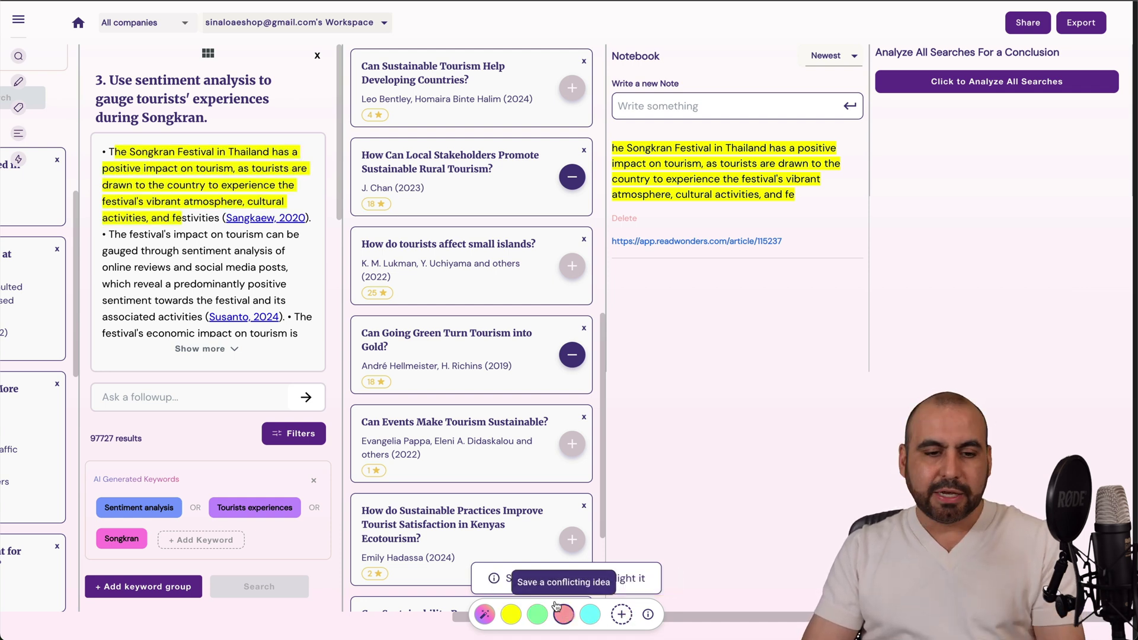
{"action": "left_click_drag", "start_coordinate": [151, 254], "coordinate": [227, 285]}
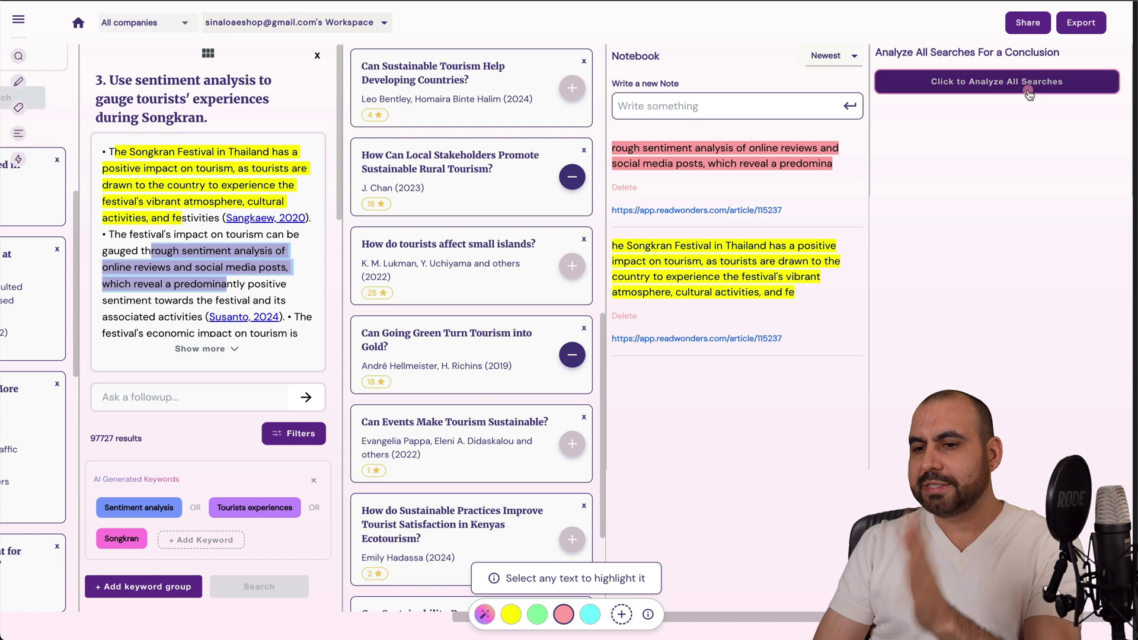
{"action": "left_click", "coordinate": [1012, 81]}
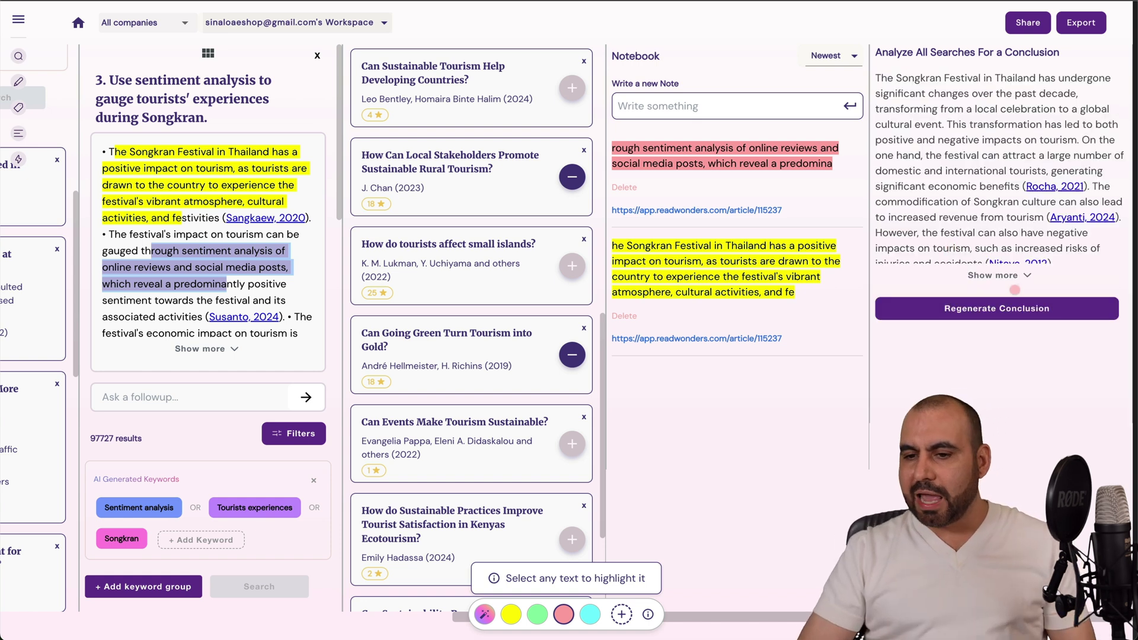
Expand and read the full Songkran tourism and sustainability conclusion, then return to the homepage.
{"action": "left_click", "coordinate": [1029, 276]}
{"action": "scroll", "coordinate": [512, 316], "scroll_direction": "left", "scroll_amount": 10}
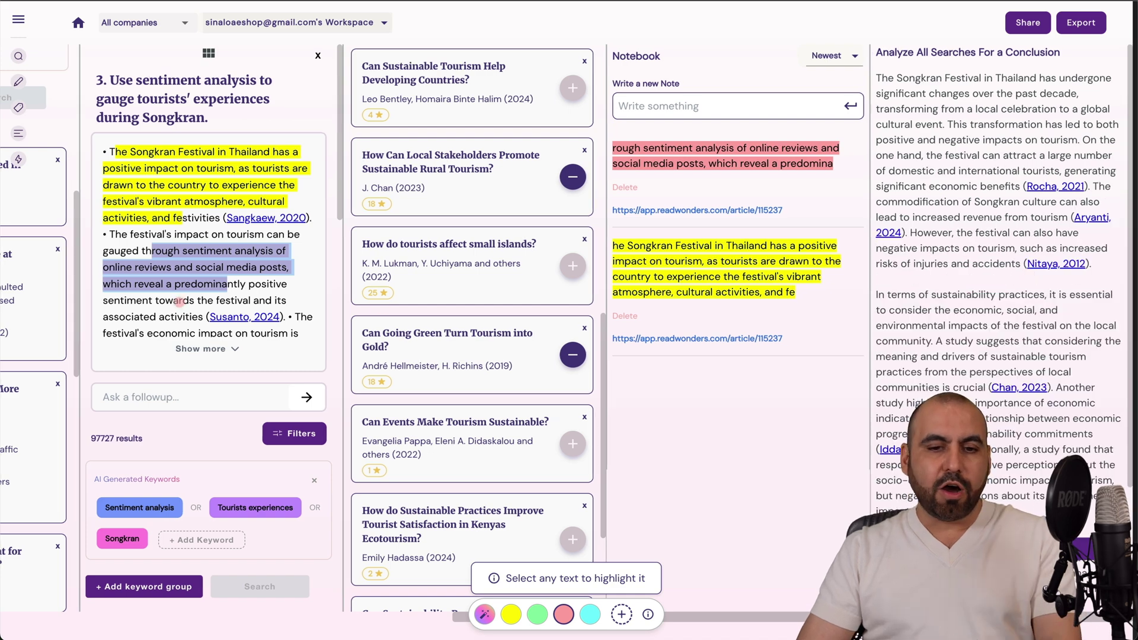
{"action": "scroll", "coordinate": [178, 302], "scroll_direction": "right", "scroll_amount": 10}
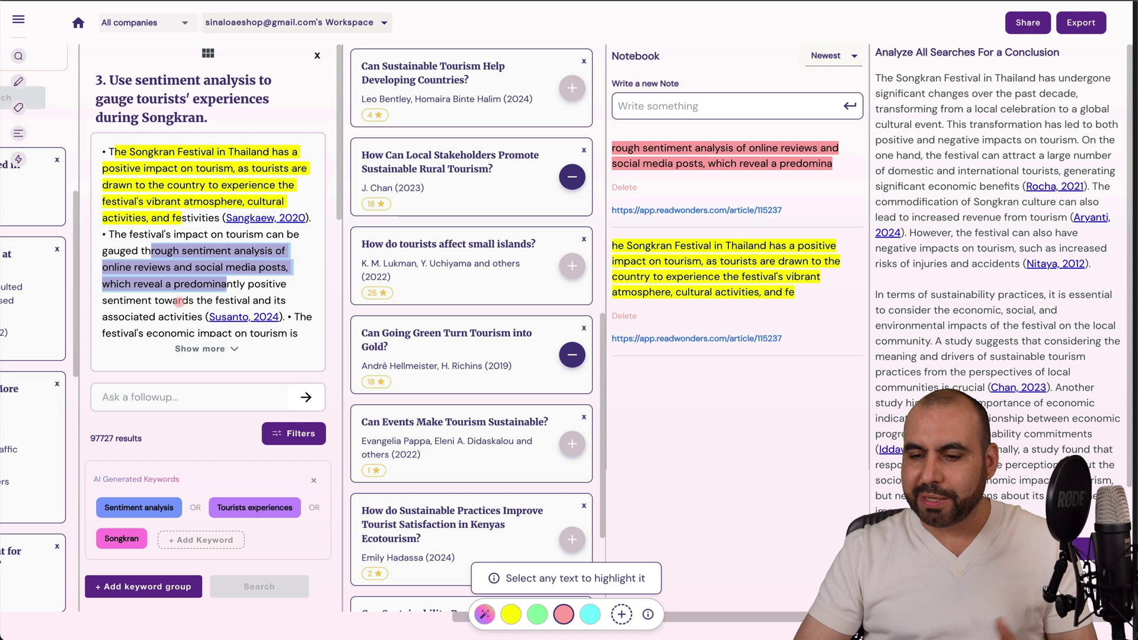
{"action": "scroll", "coordinate": [931, 323], "scroll_direction": "down", "scroll_amount": 3}
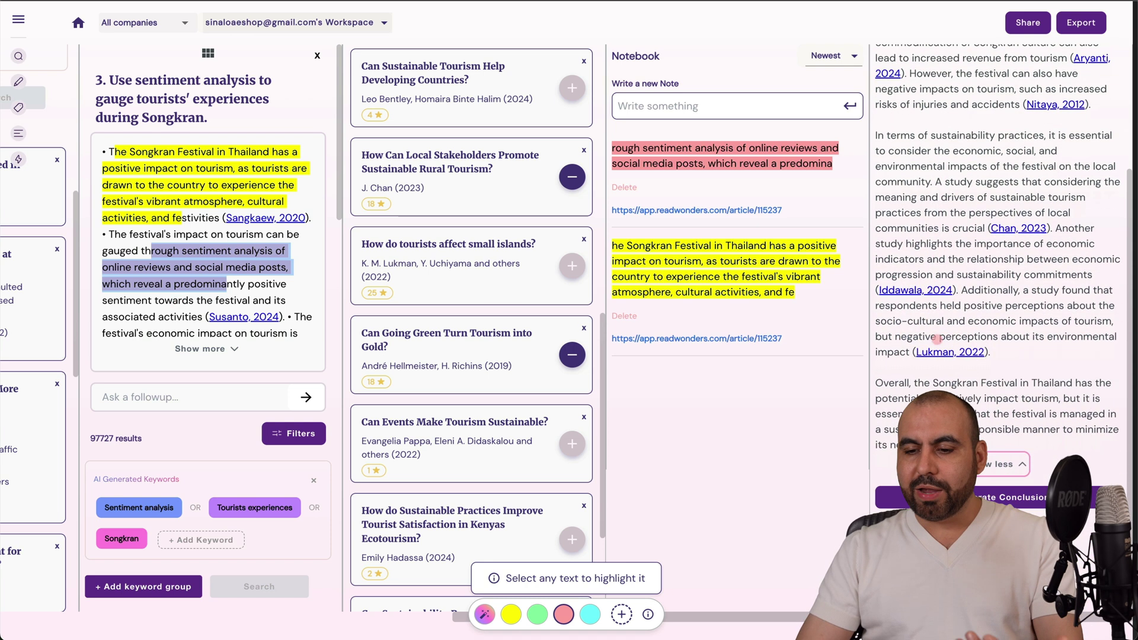
{"action": "scroll", "coordinate": [937, 339], "scroll_direction": "up", "scroll_amount": 3}
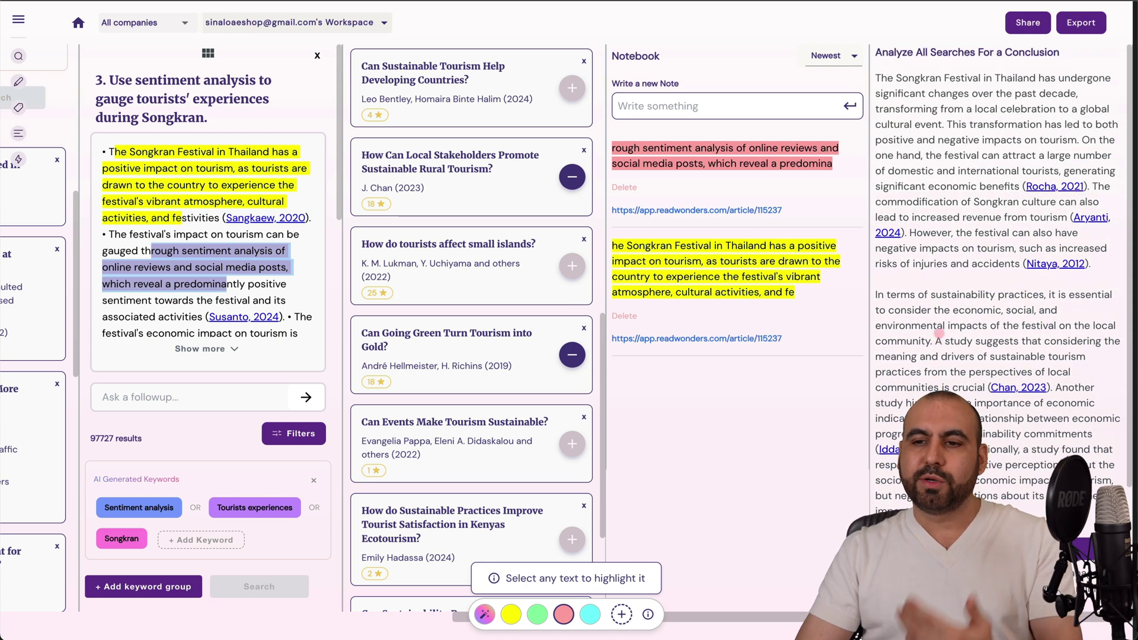
{"action": "left_click", "coordinate": [1080, 31]}
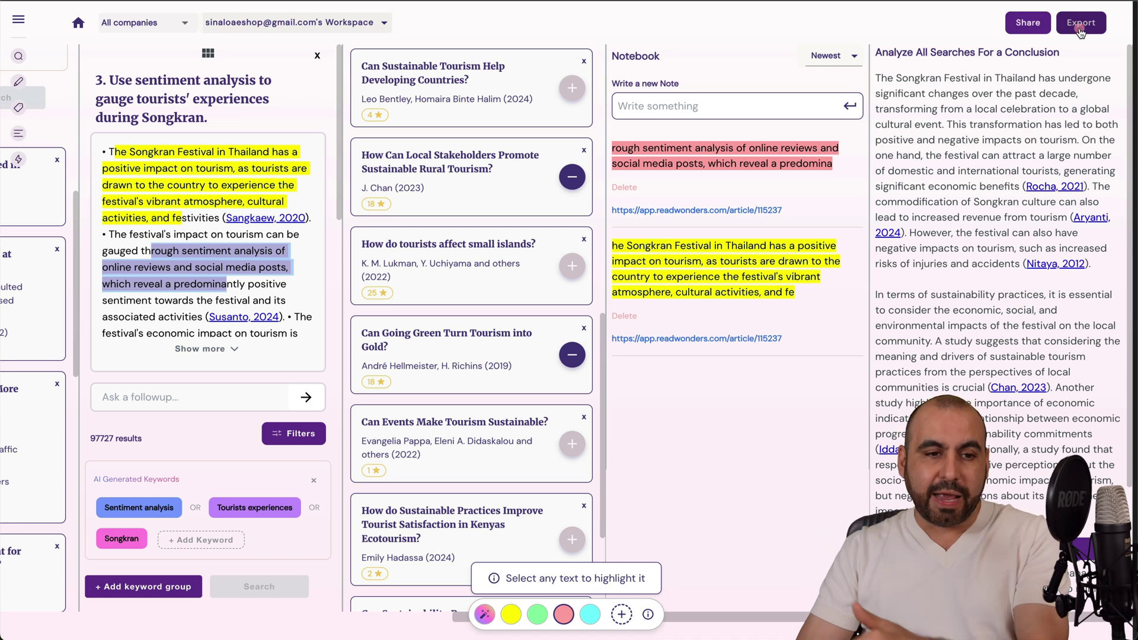
{"action": "left_click", "coordinate": [79, 22]}
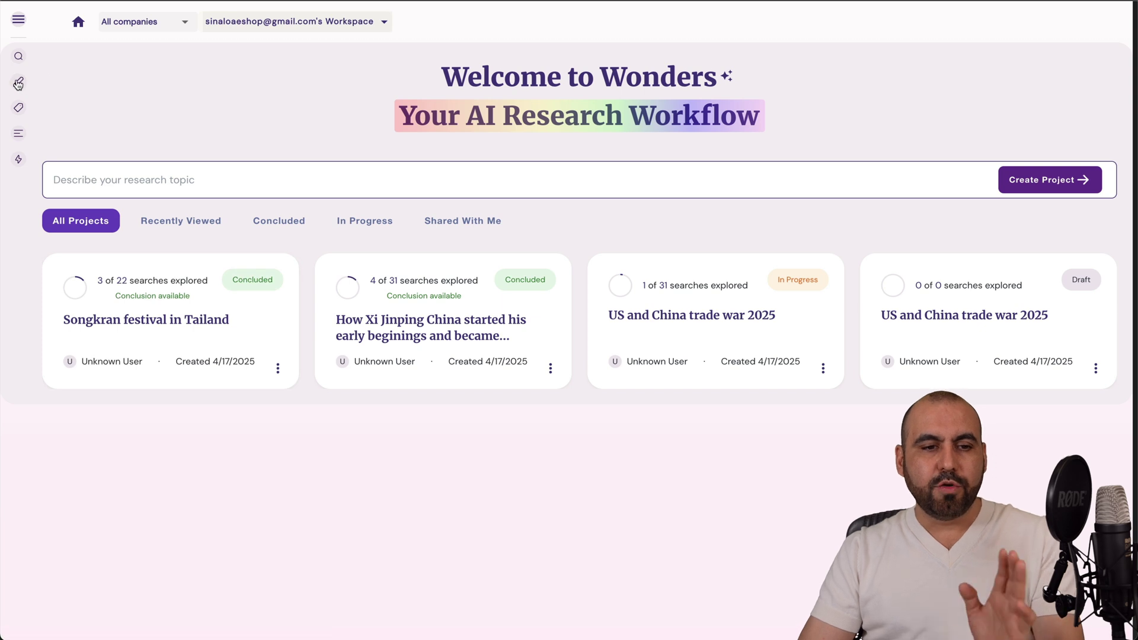
{"action": "left_click", "coordinate": [19, 27]}
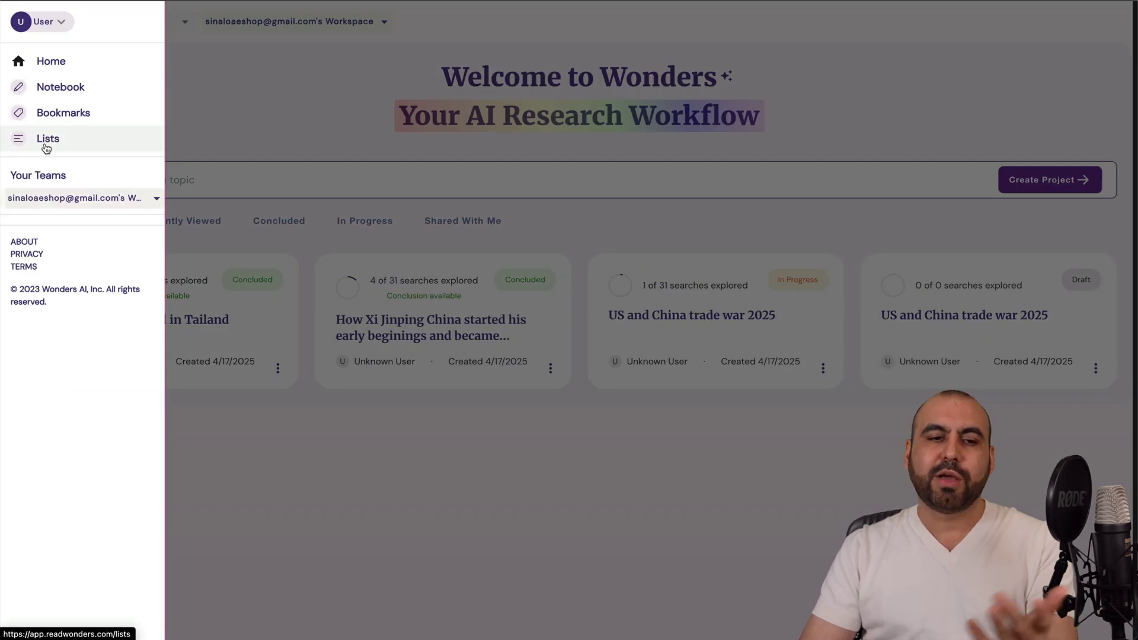
{"action": "left_click", "coordinate": [293, 123]}
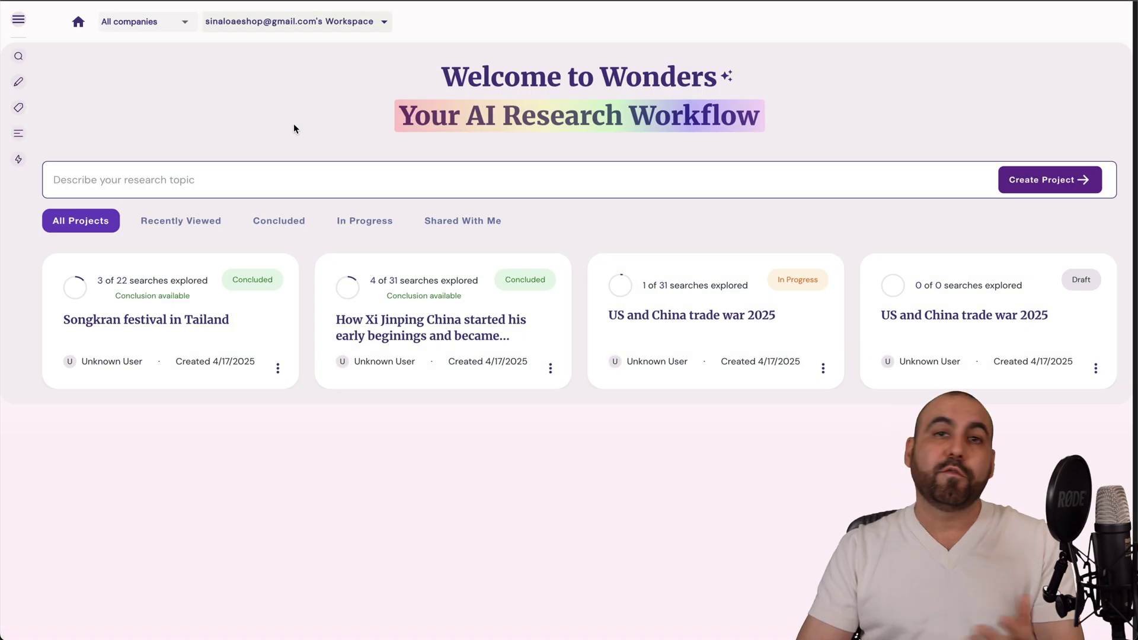
{"action": "left_click", "coordinate": [277, 368]}
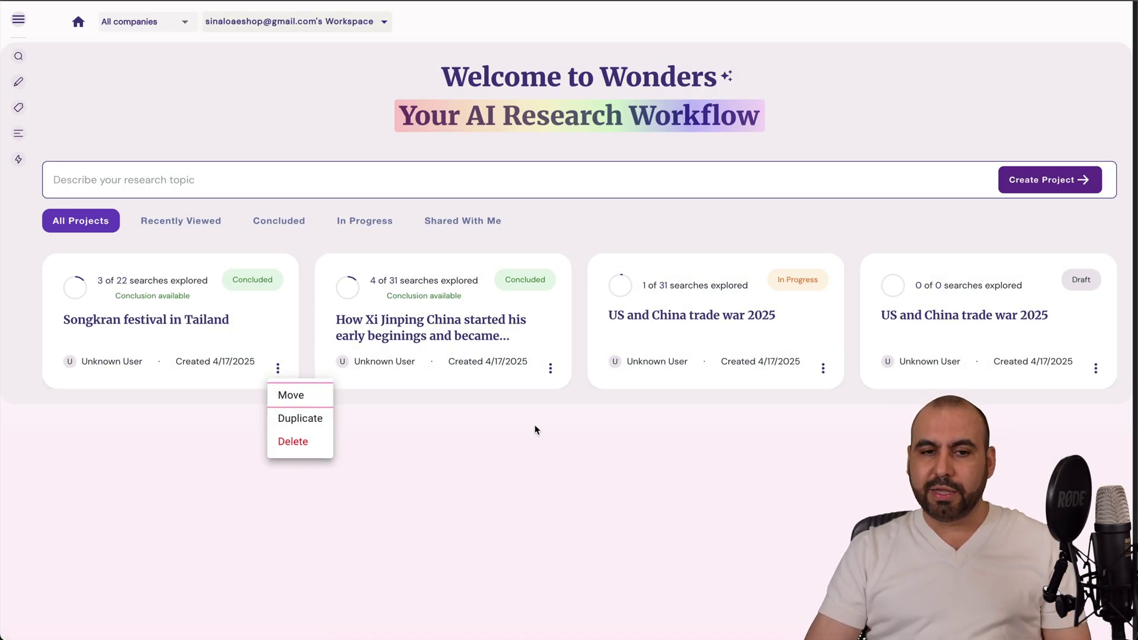
{"action": "left_click", "coordinate": [550, 443]}
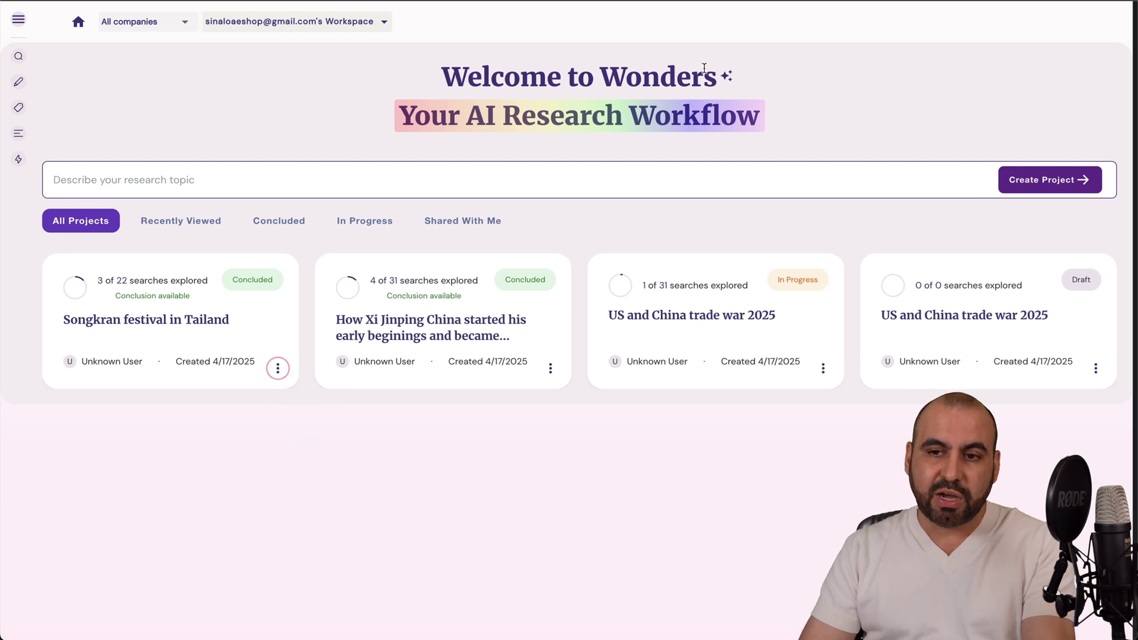